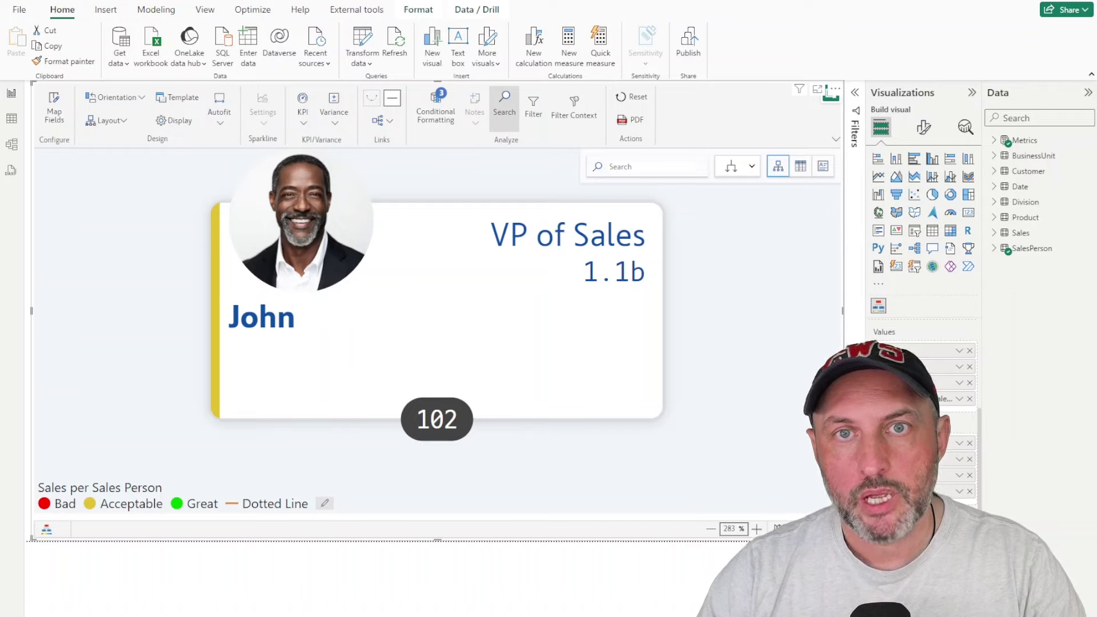
Dismiss the visual options list to reveal the Hierarchy Field and Parent Field wells
click(878, 285)
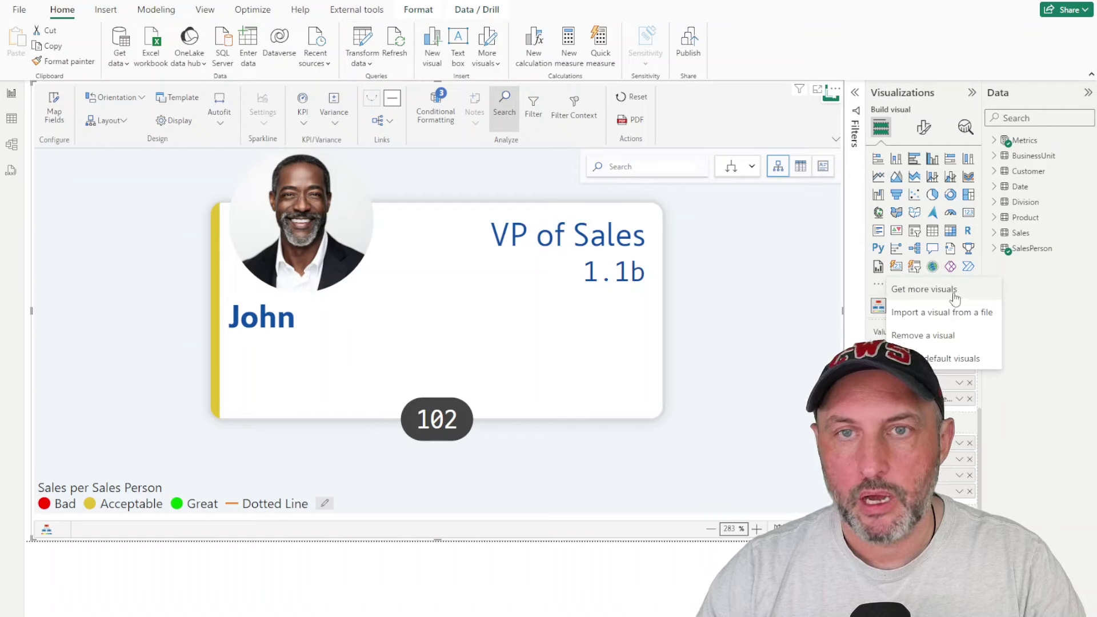
click(924, 289)
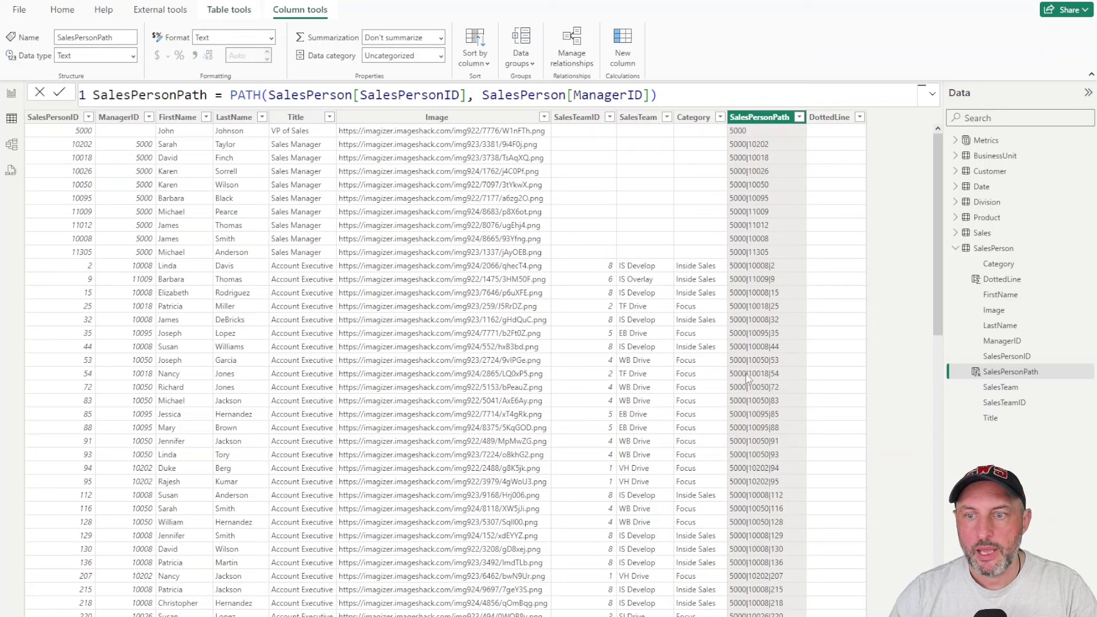
Scroll through the SalesPerson table rows showing the SalesPersonPath and DottedLine columns
scroll(790, 370, up, 1)
scroll(789, 370, down, 20)
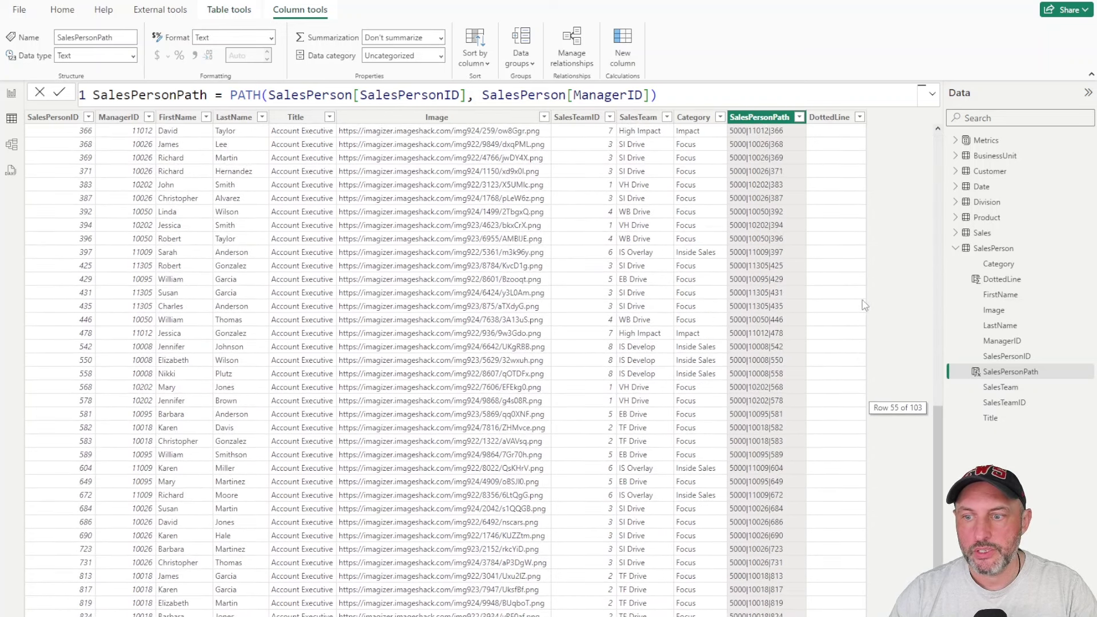
scroll(891, 343, up, 13)
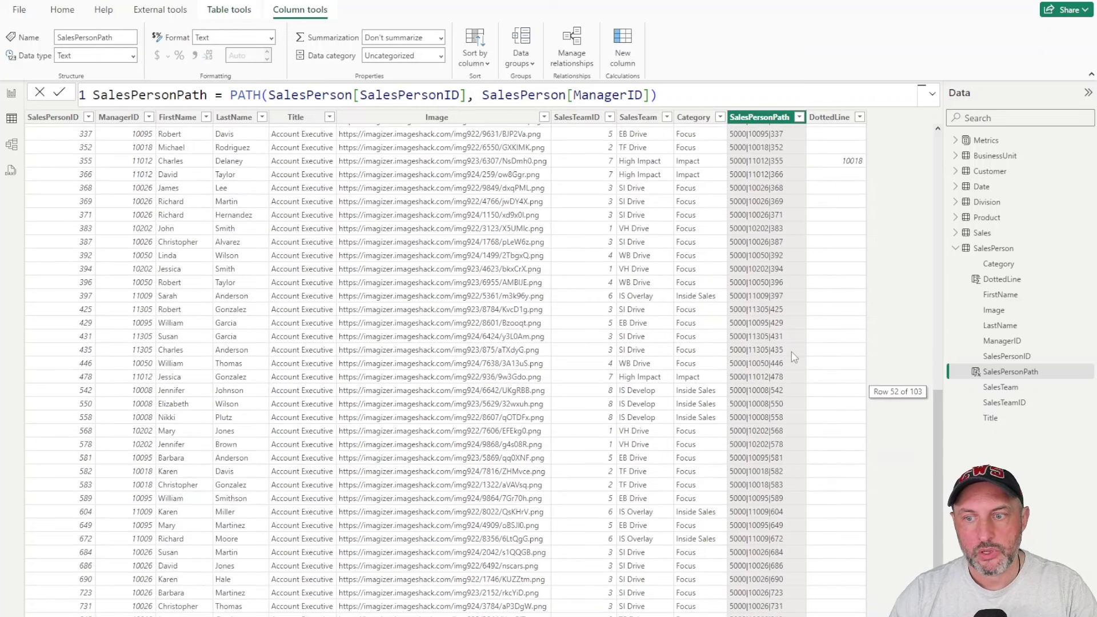
Scroll the report page to the org chart using SalesPersonID as hierarchy and ManagerID as parent
scroll(794, 357, up, 15)
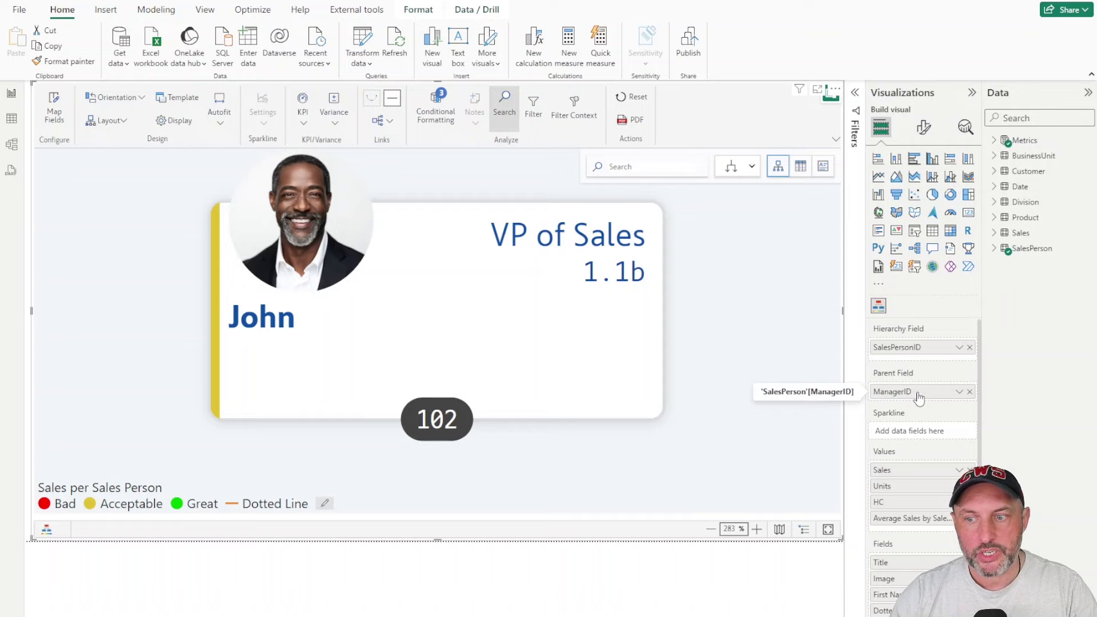
scroll(917, 434, down, 3)
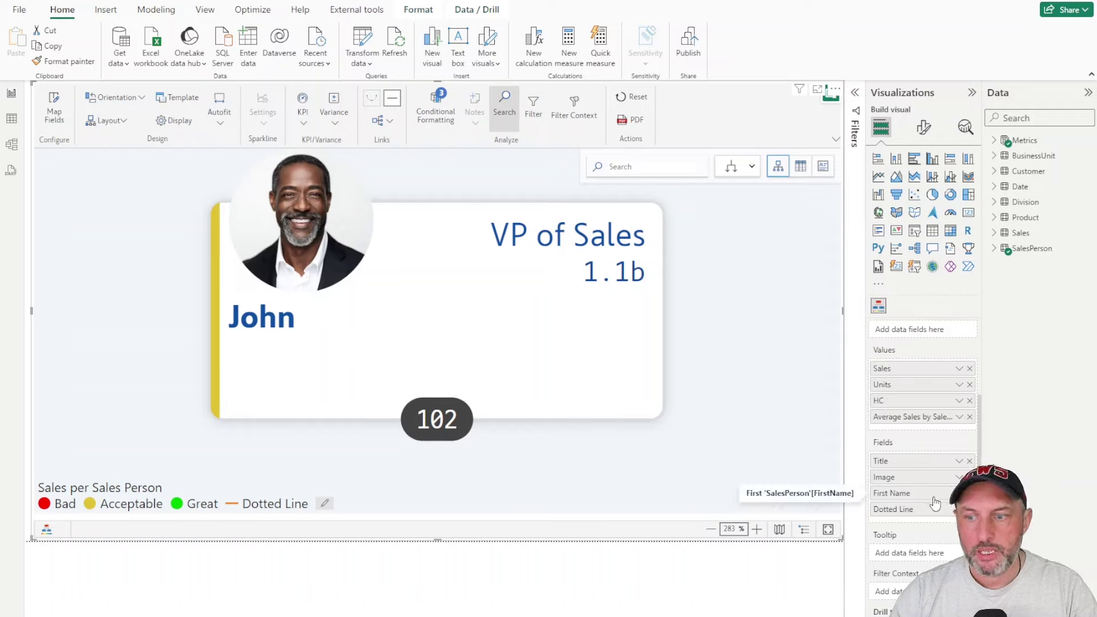
scroll(930, 517, up, 2)
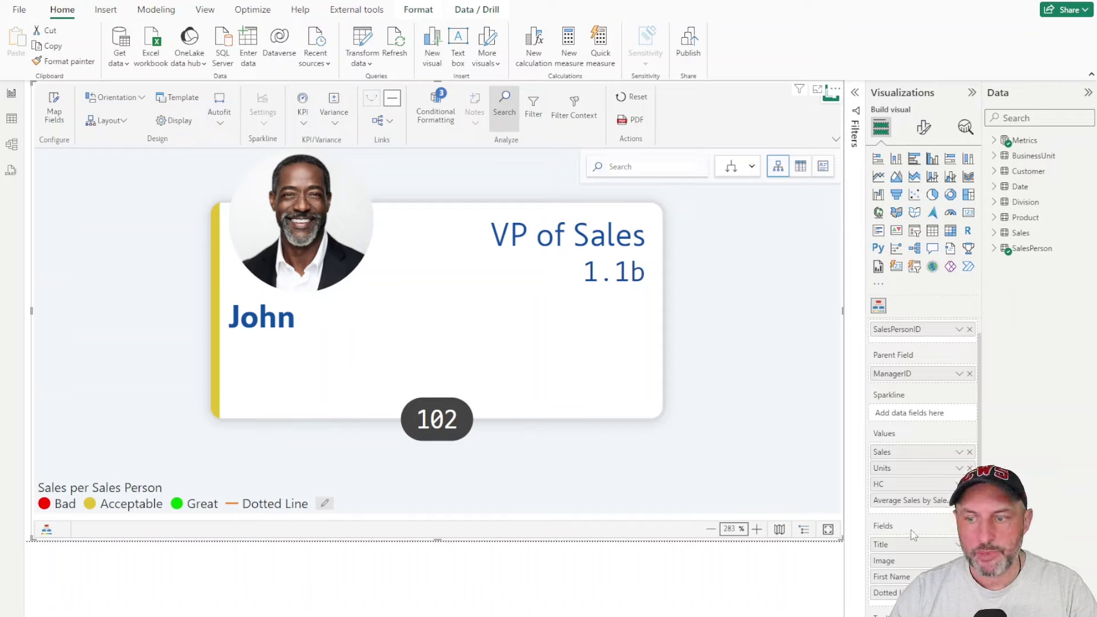
scroll(900, 541, down, 2)
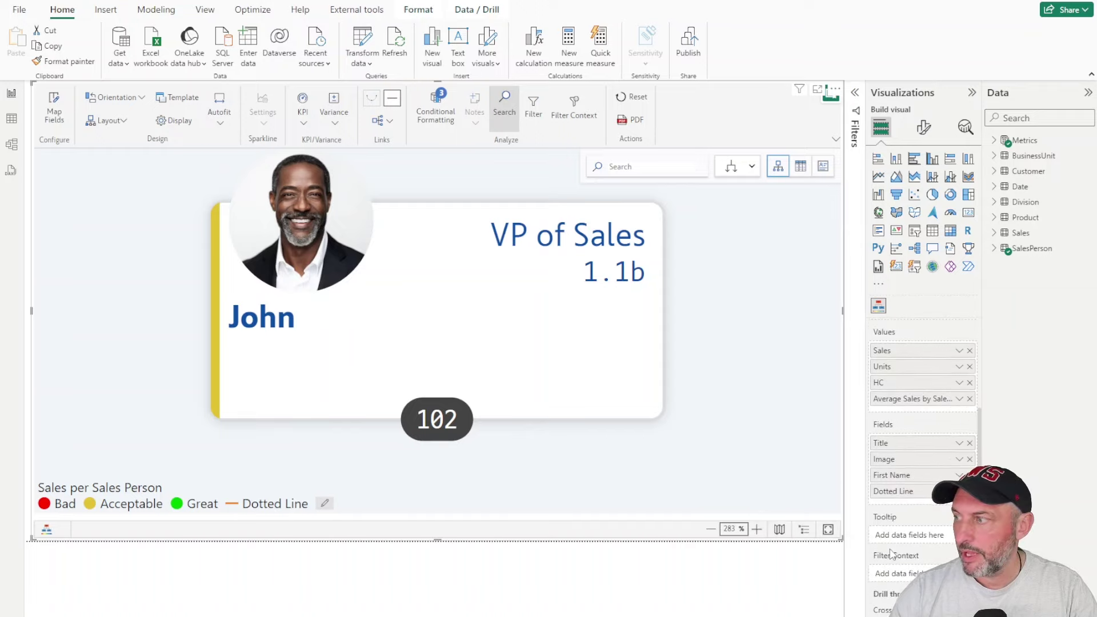
scroll(914, 451, up, 1)
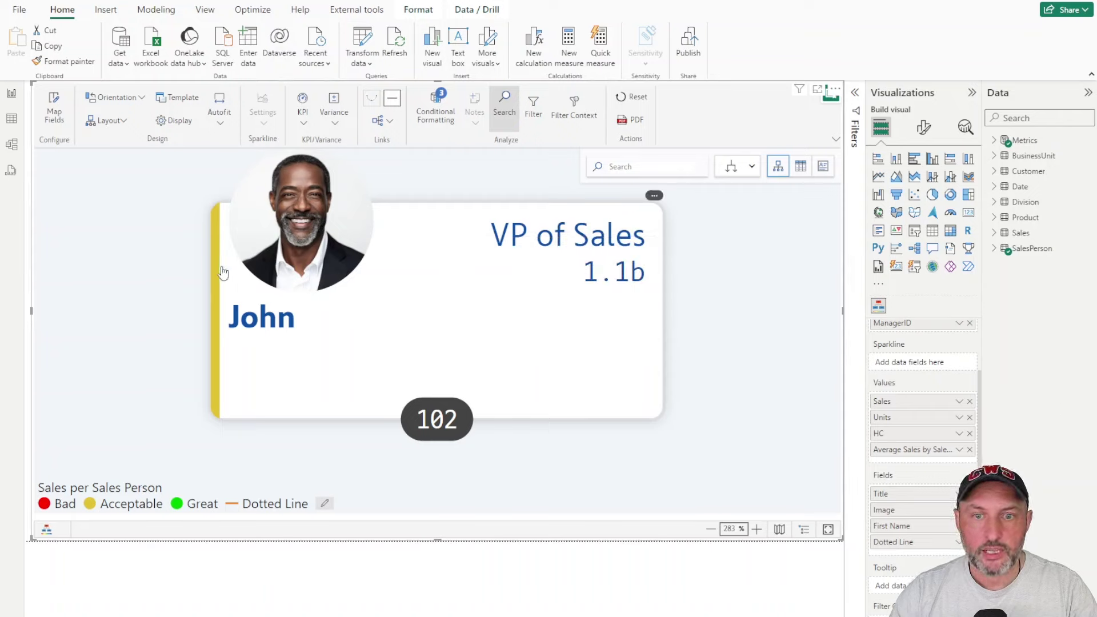
mouse_move(519, 315)
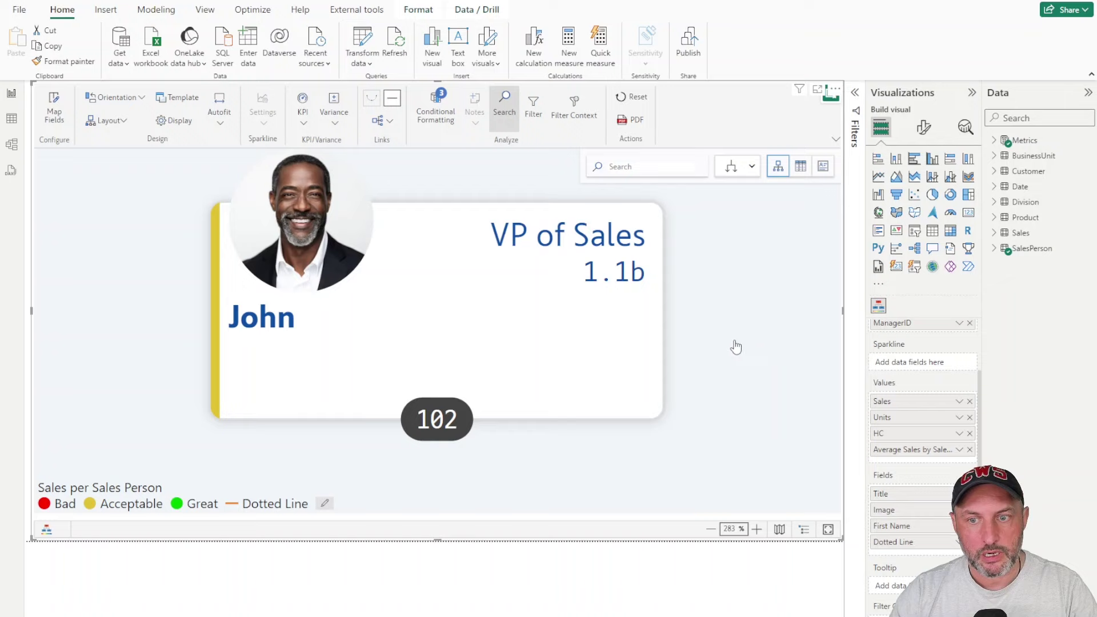
scroll(918, 495, up, 2)
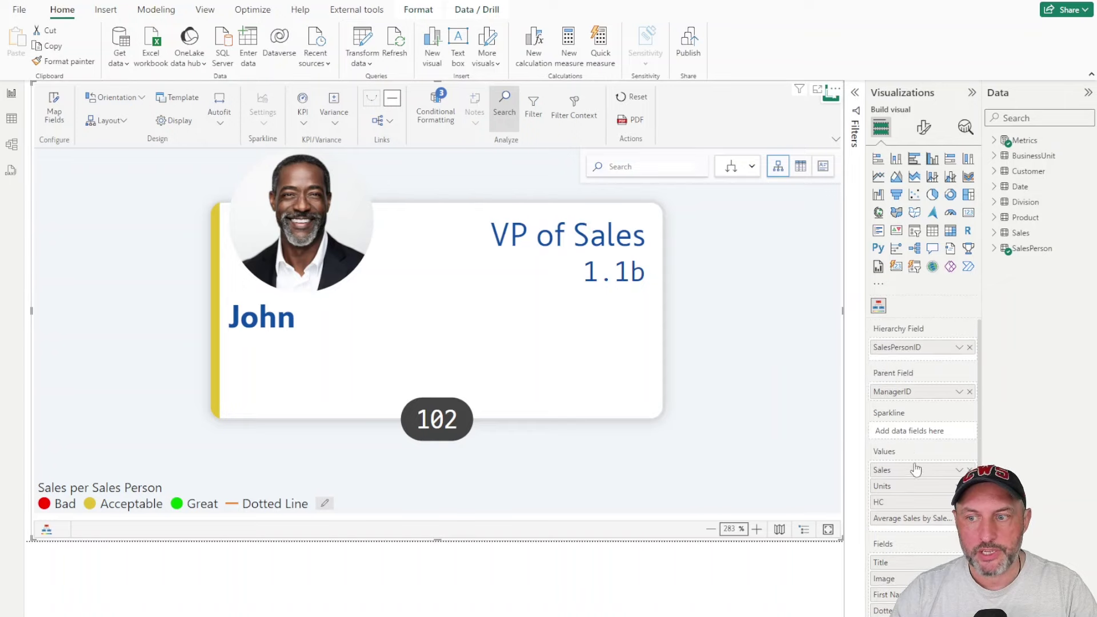
mouse_move(465, 341)
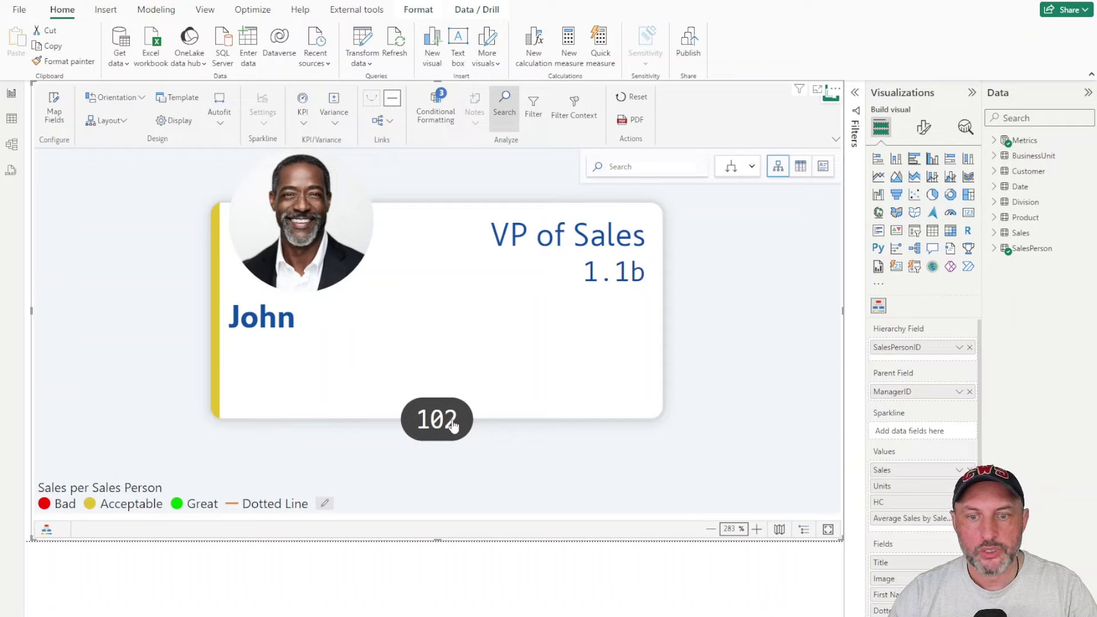
Open the org chart's Display settings and browse the Navigation, Dimension, Connector, Legend and Number tabs
click(173, 121)
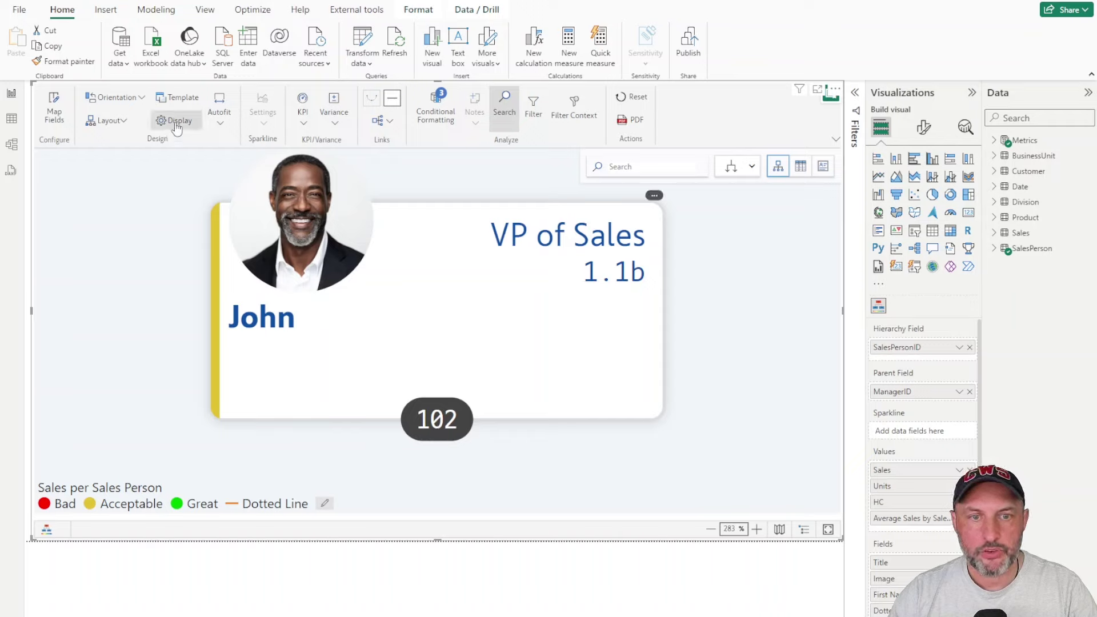
click(726, 200)
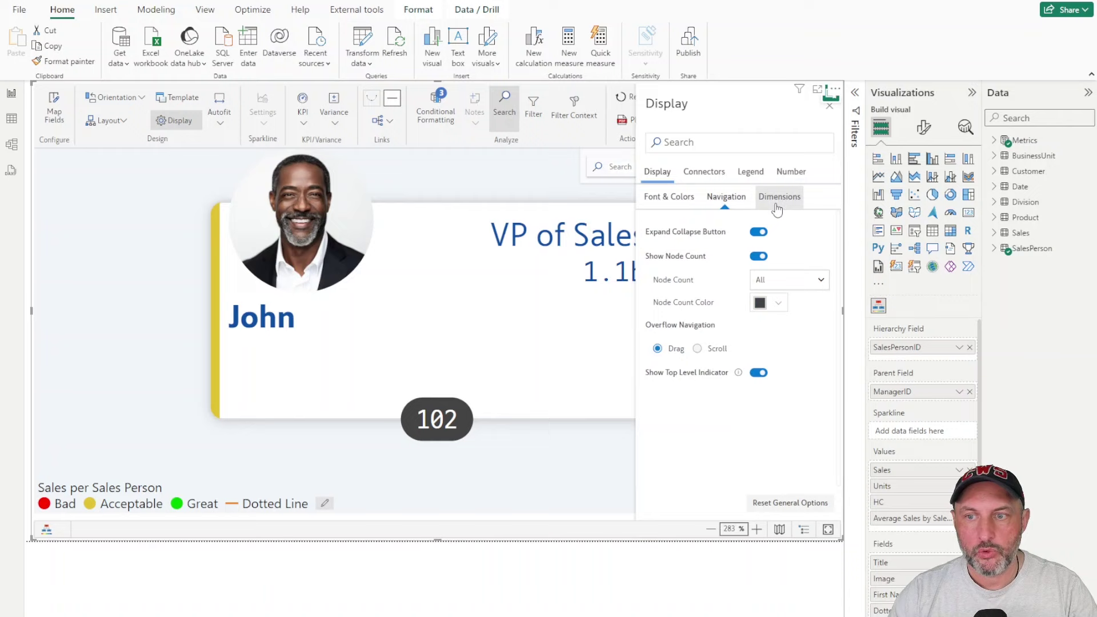
click(779, 196)
click(704, 172)
click(750, 171)
click(790, 171)
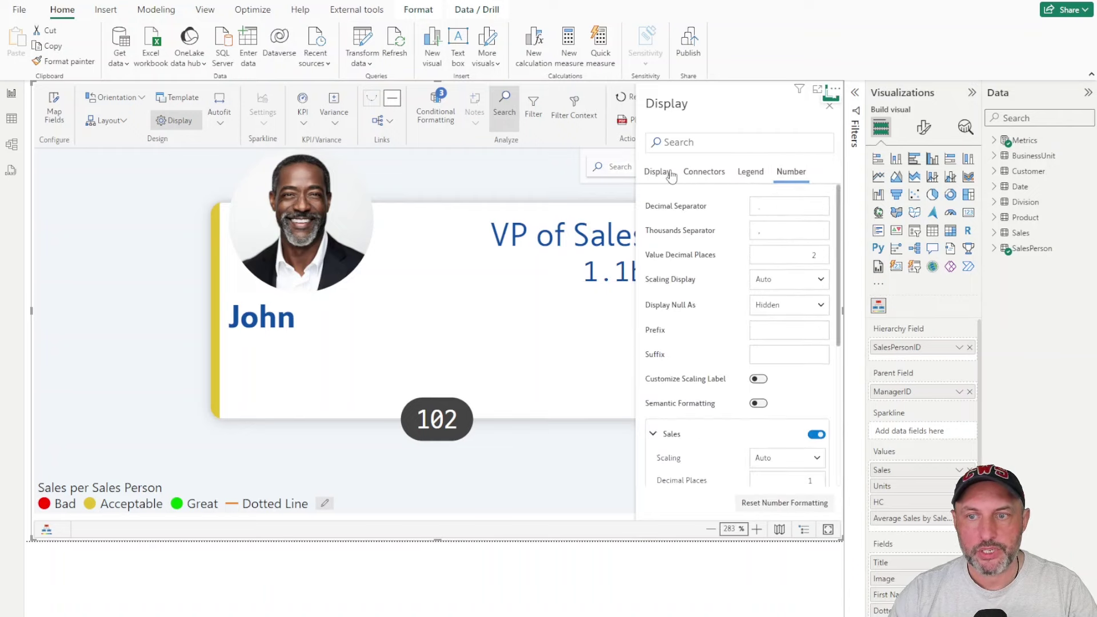
click(656, 171)
click(726, 197)
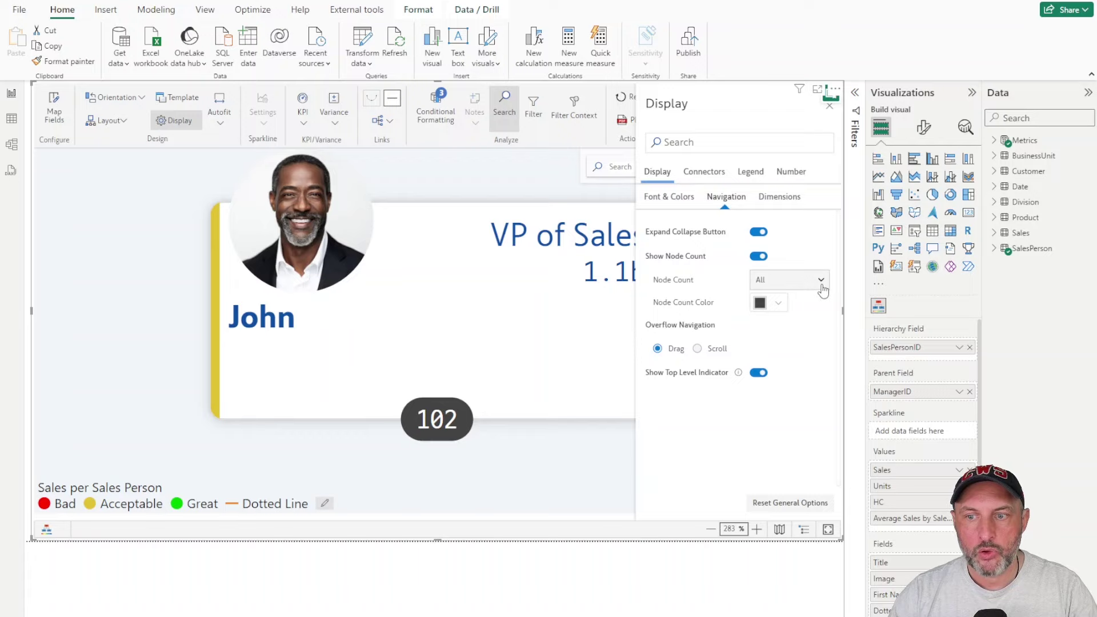
Try Node Count set to Immediate, then return it to All so the badge counts 102
click(819, 280)
click(804, 321)
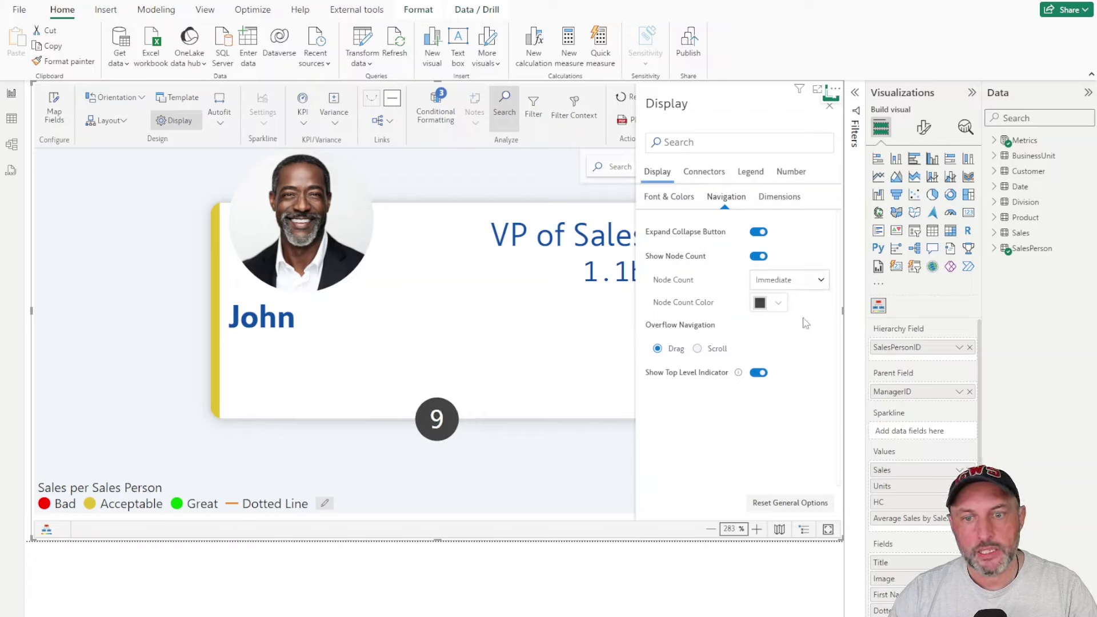
click(817, 280)
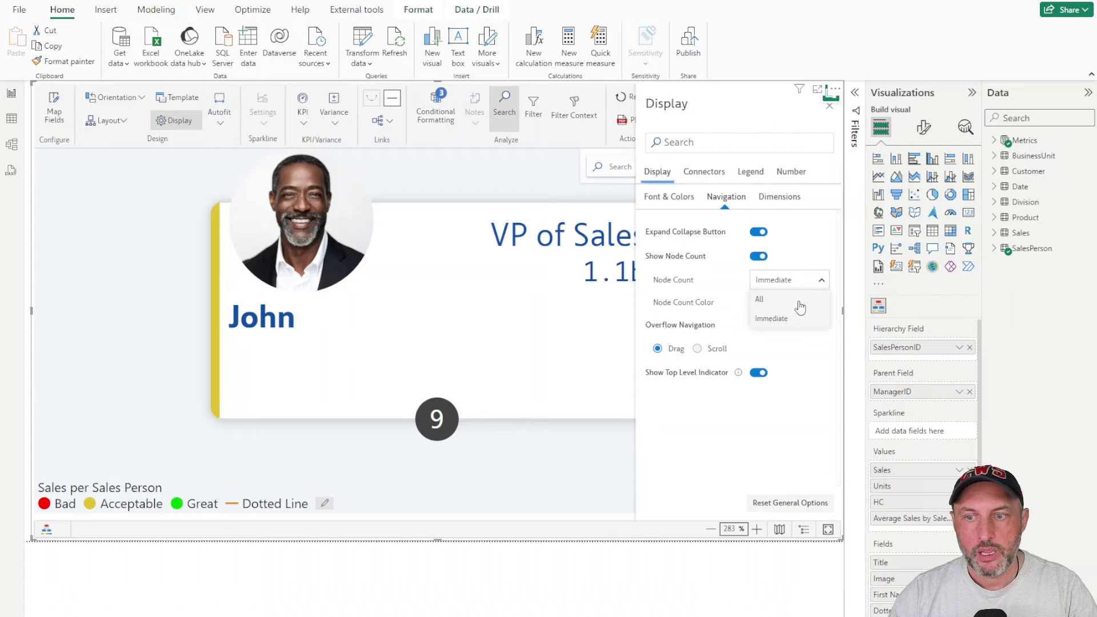
click(801, 306)
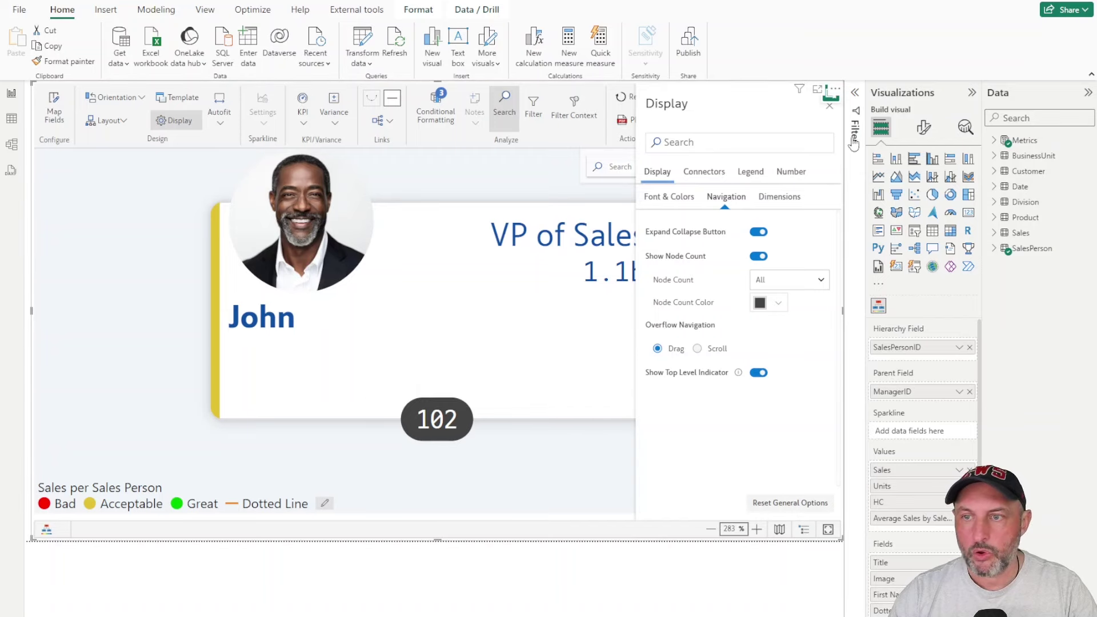
Close Display settings, expand the VP of Sales' 102 reports and browse the sales manager cards
click(829, 106)
click(437, 420)
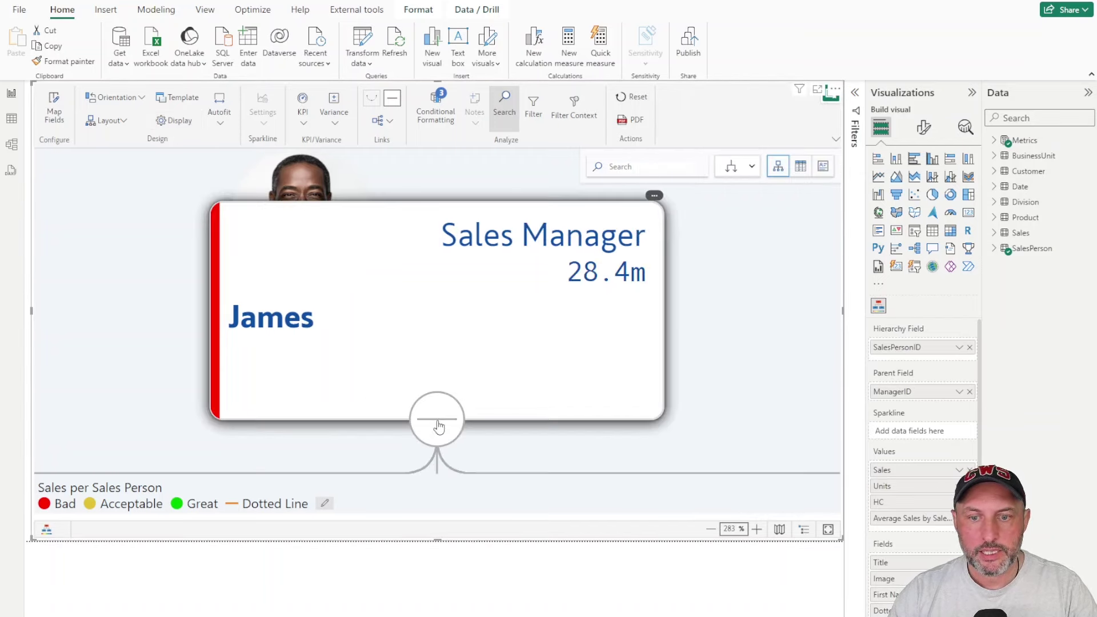
drag(240, 421, 280, 396)
scroll(286, 409, up, 3)
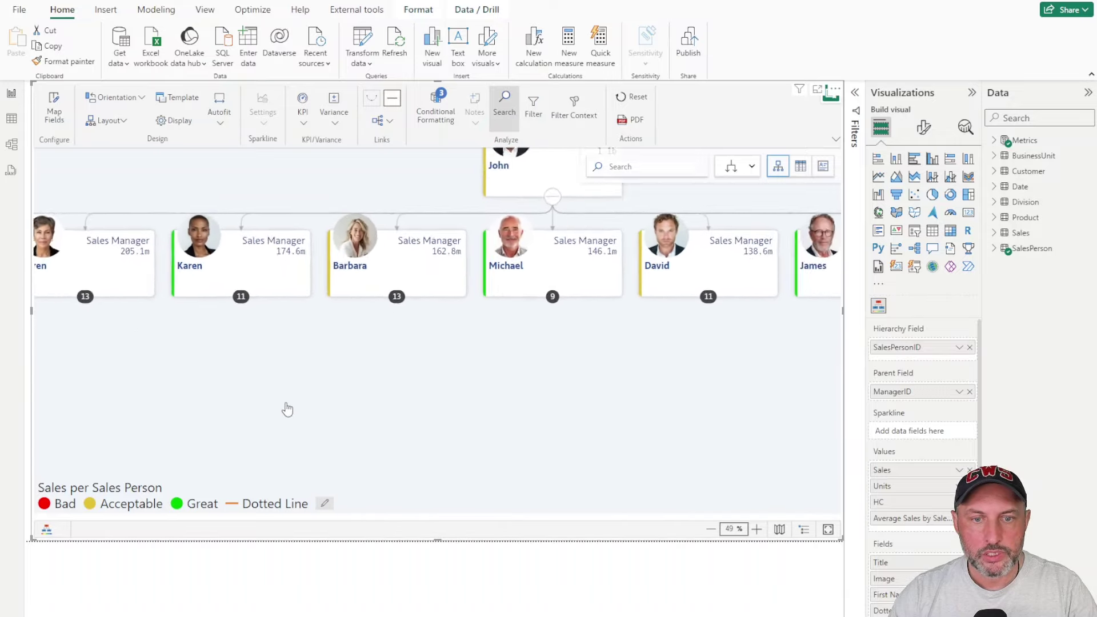
scroll(288, 409, up, 3)
drag(149, 357, 360, 445)
scroll(480, 461, down, 1)
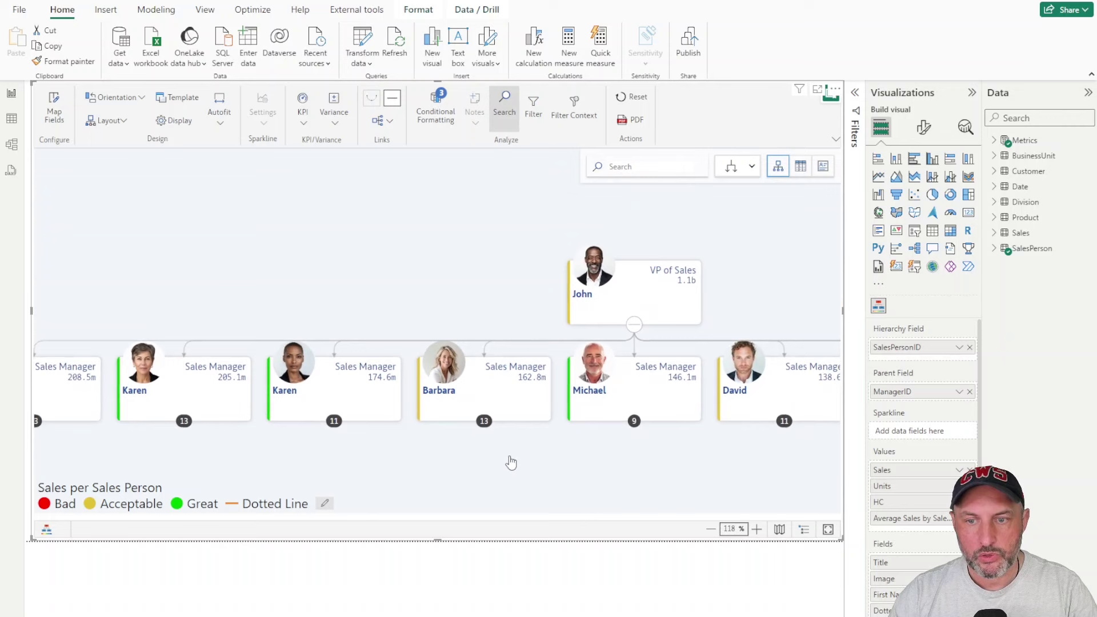
scroll(511, 463, down, 3)
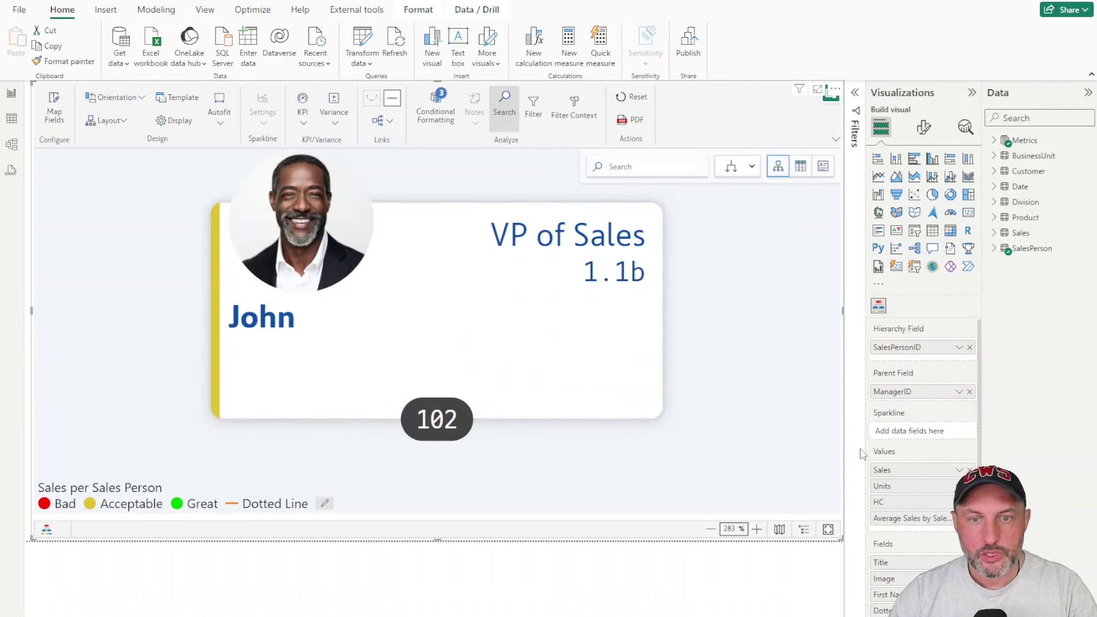
Open the Field Map and scroll through the Title, Image and First Name node mappings
mouse_move(240, 366)
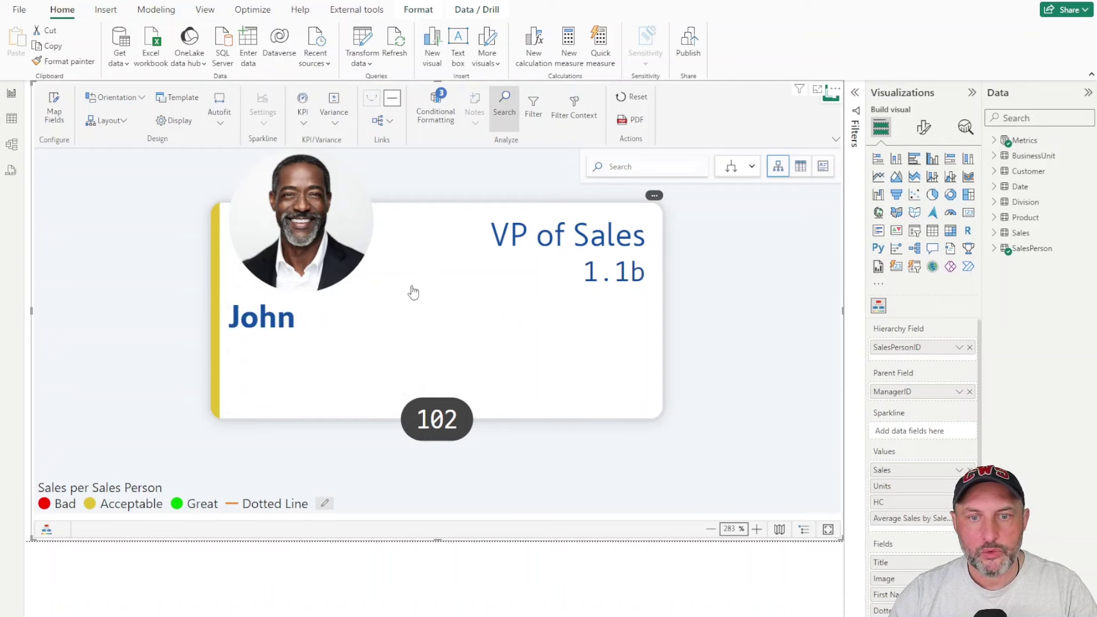
click(54, 114)
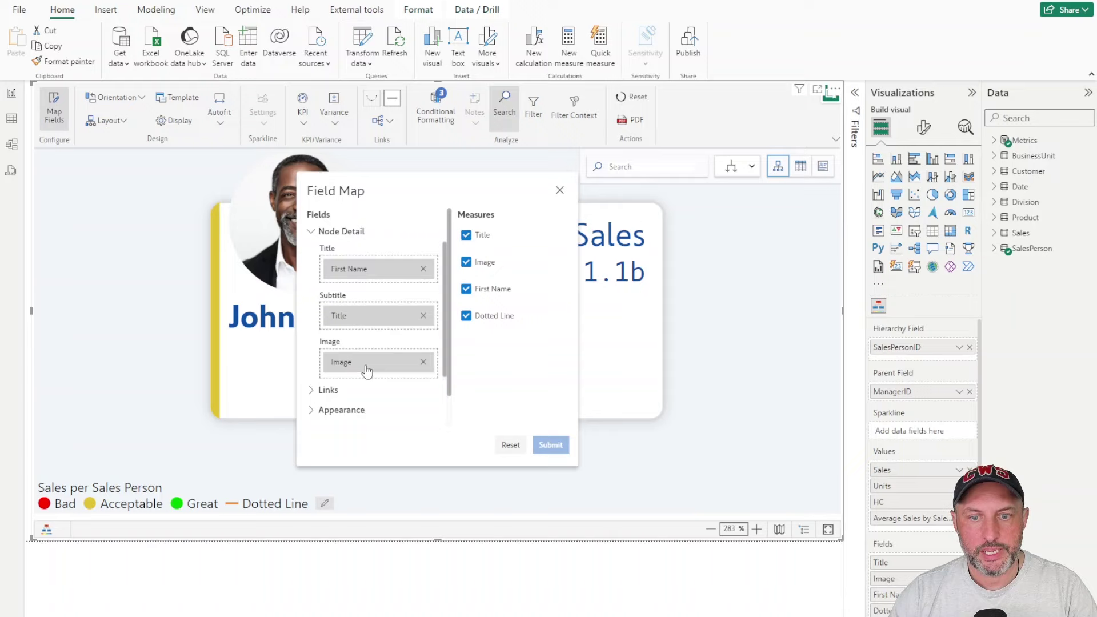
scroll(399, 366, down, 1)
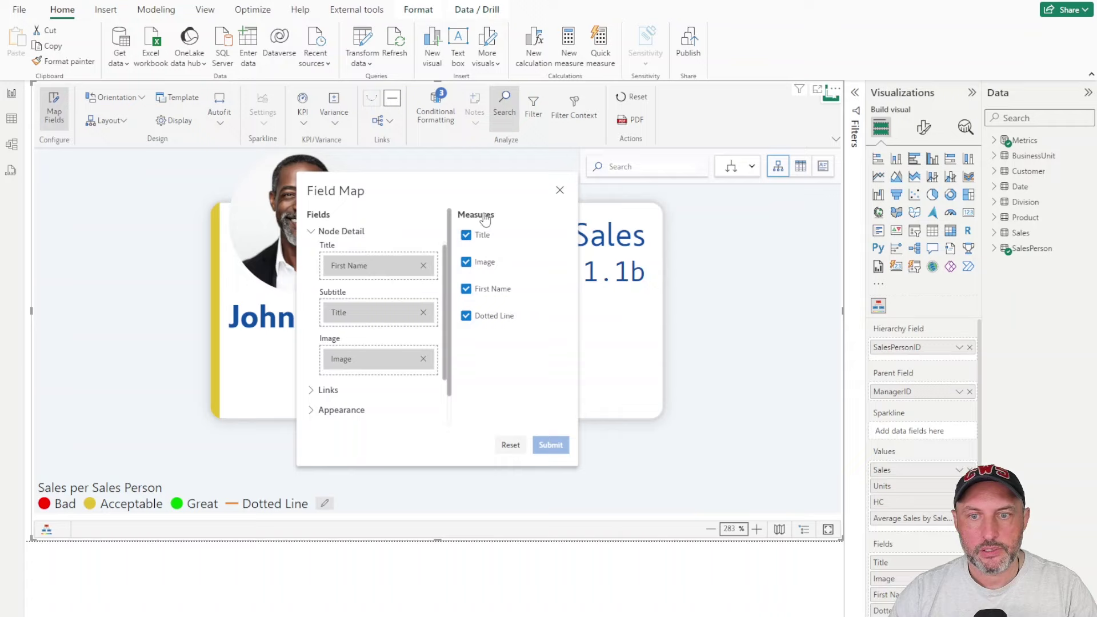
scroll(377, 335, down, 1)
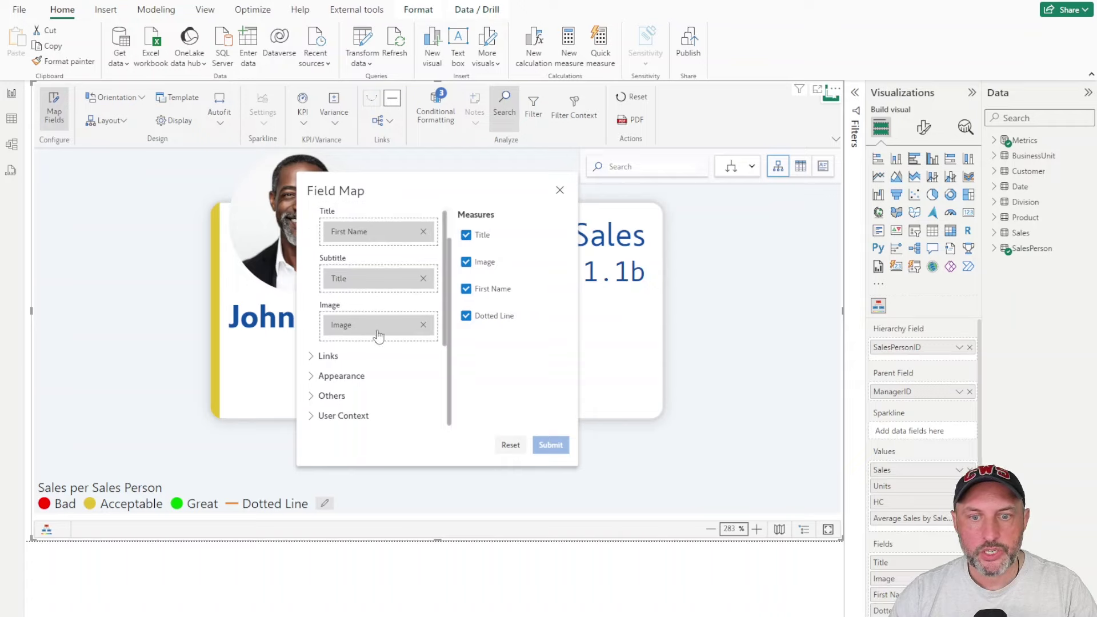
Expand and collapse the Links section with its Dotted Line mapping, then the Appearance colour settings
click(323, 358)
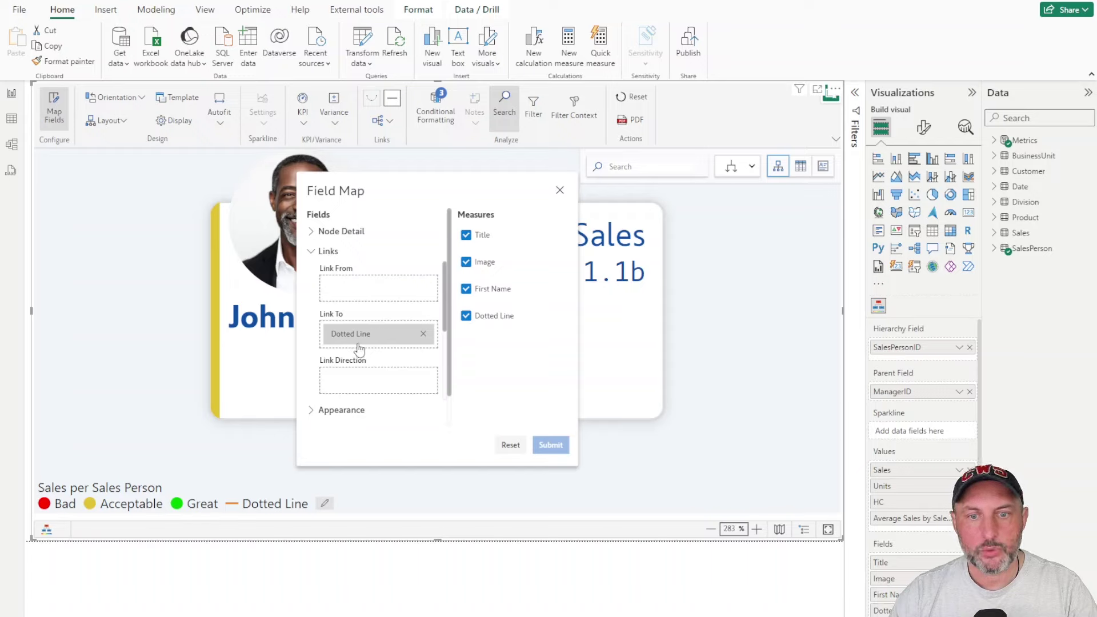
click(312, 251)
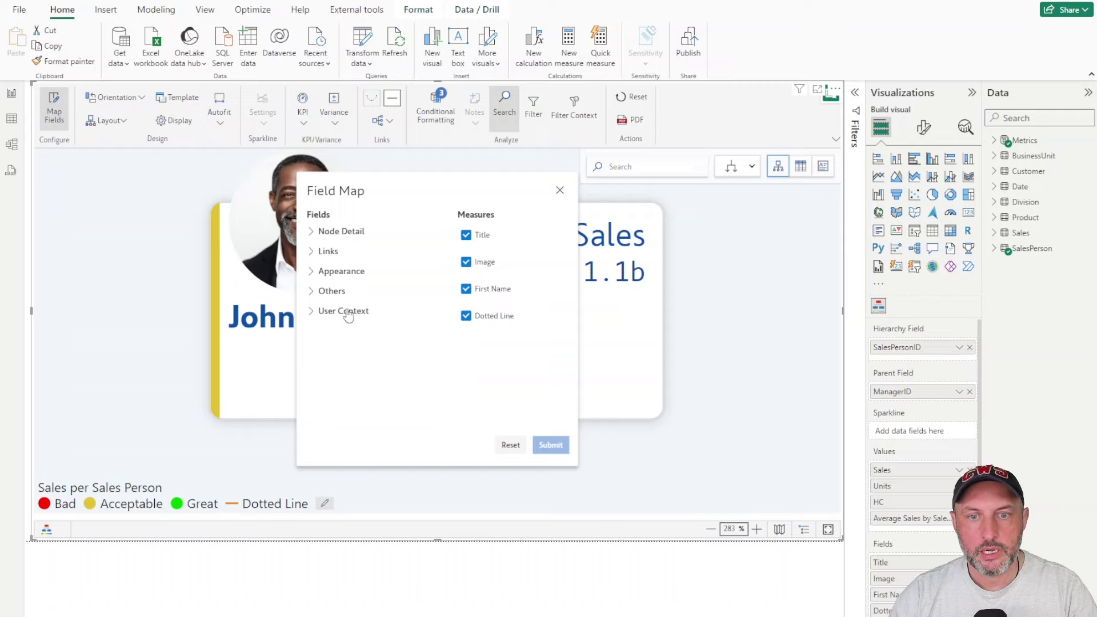
click(311, 276)
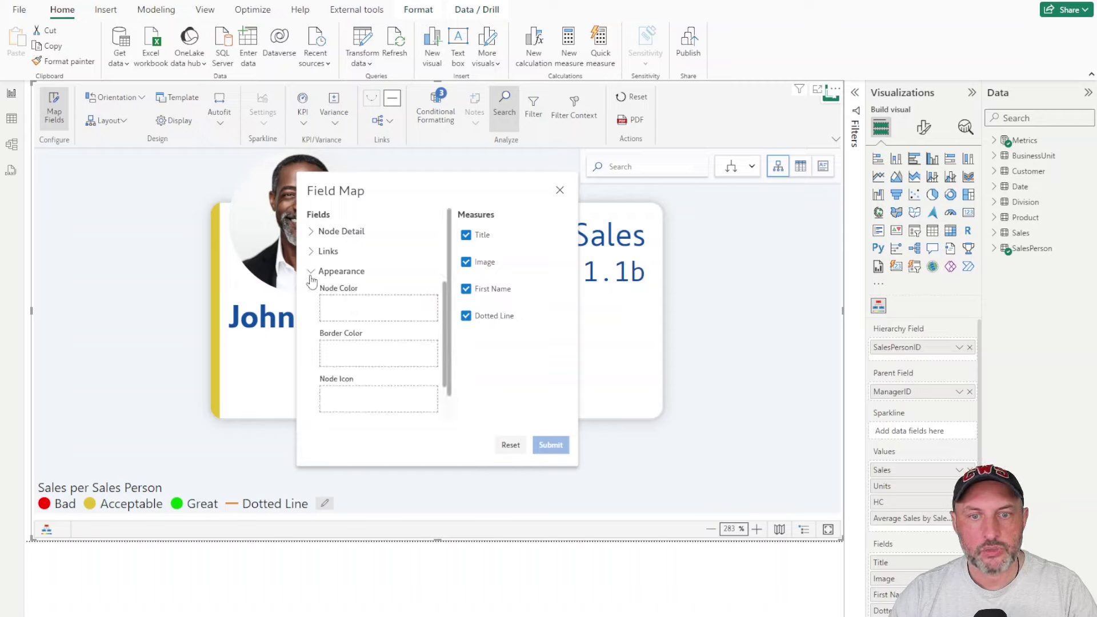
click(312, 277)
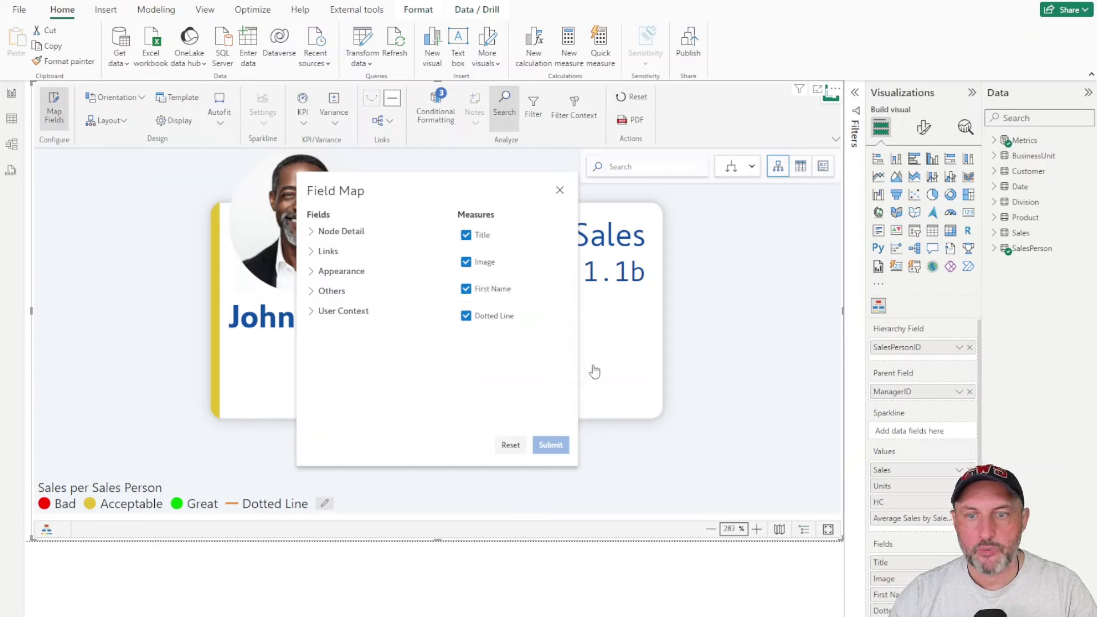
Close the Field Map, confirm Sales as the KPI measure and browse the Variance measure choices
click(559, 191)
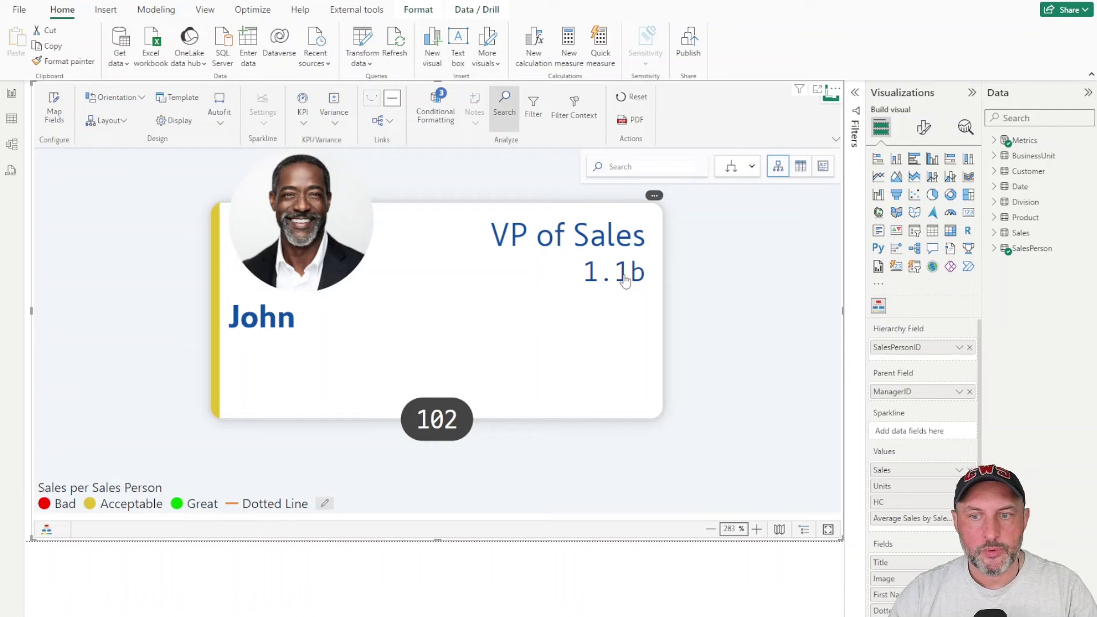
click(301, 131)
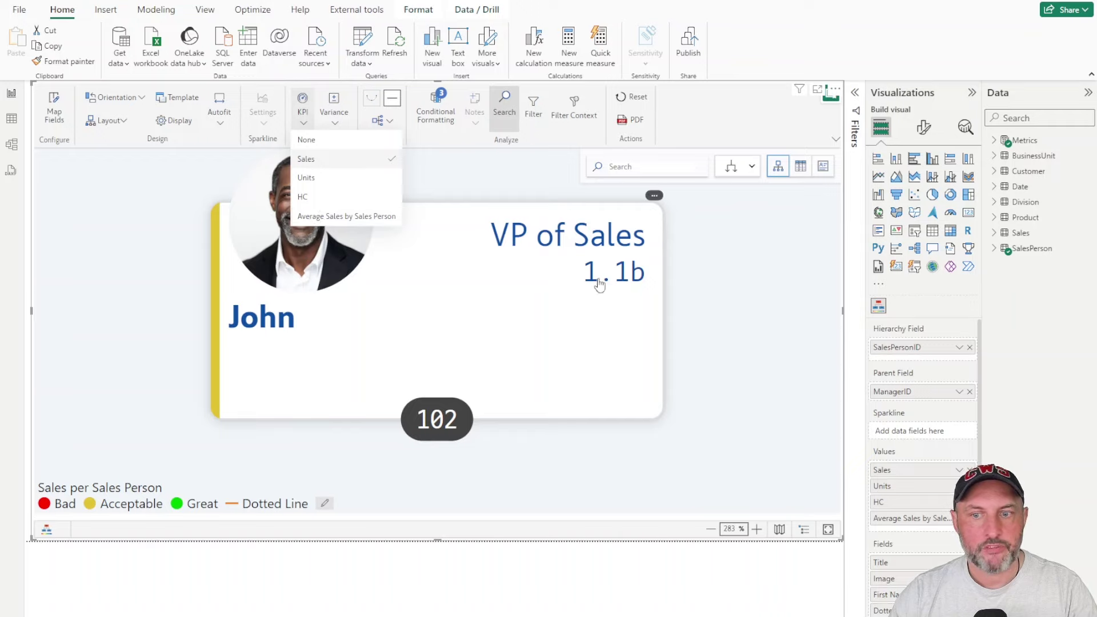
click(336, 125)
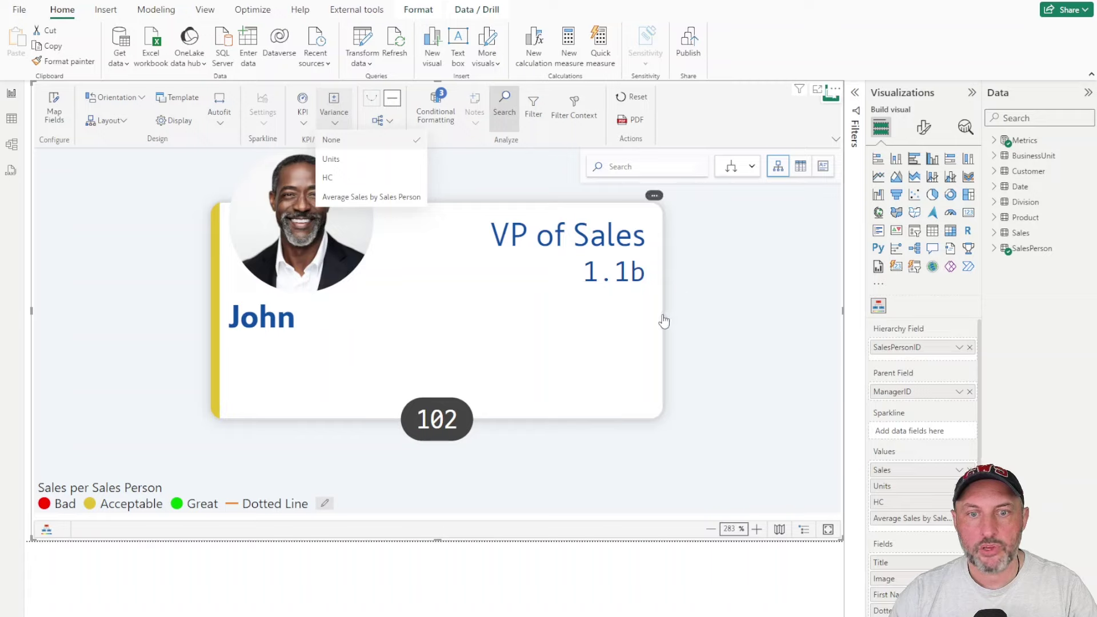
mouse_move(664, 321)
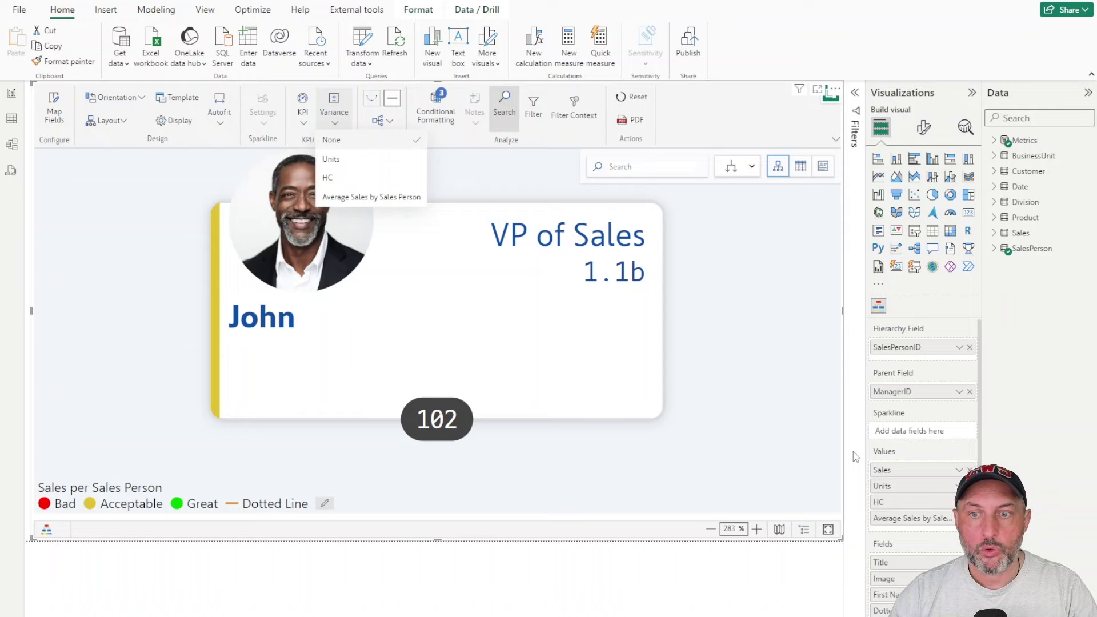
click(744, 396)
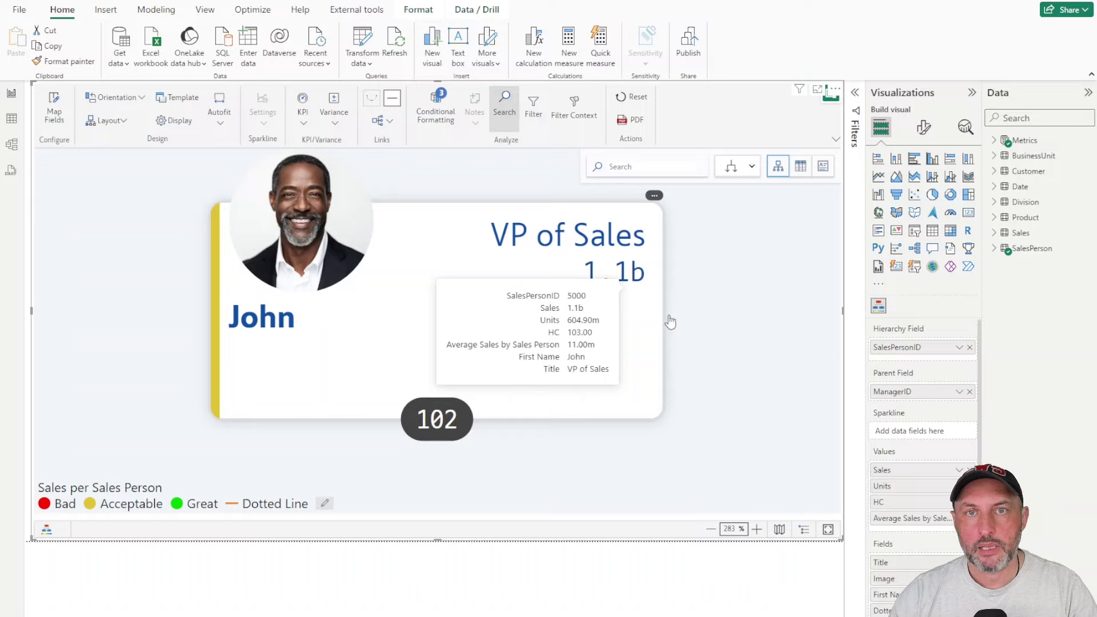
click(450, 418)
scroll(571, 423, down, 5)
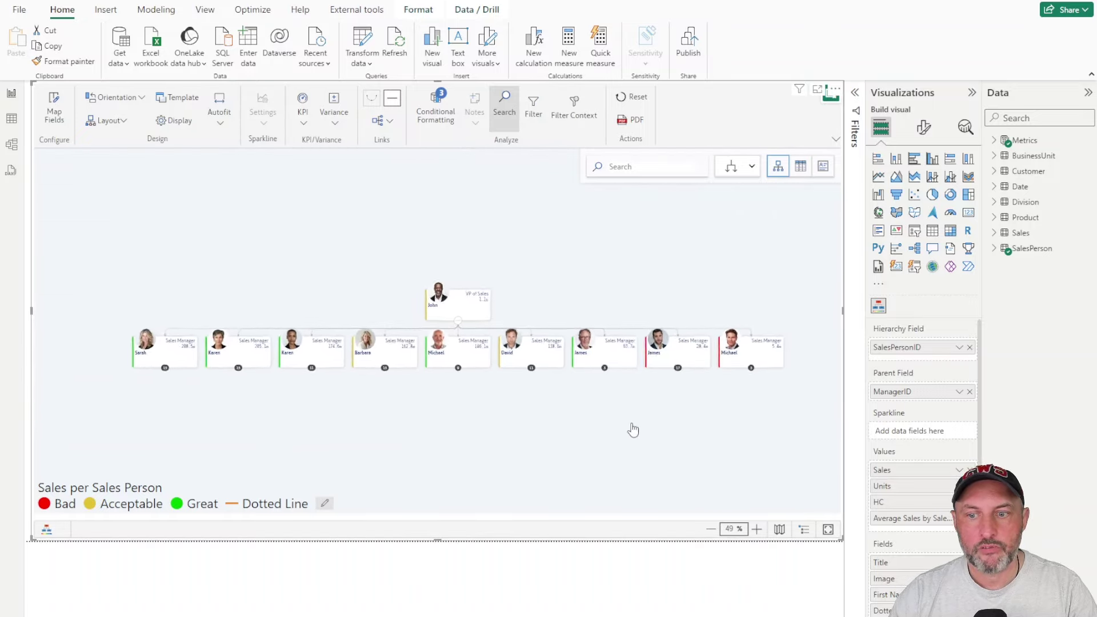
scroll(720, 408, up, 5)
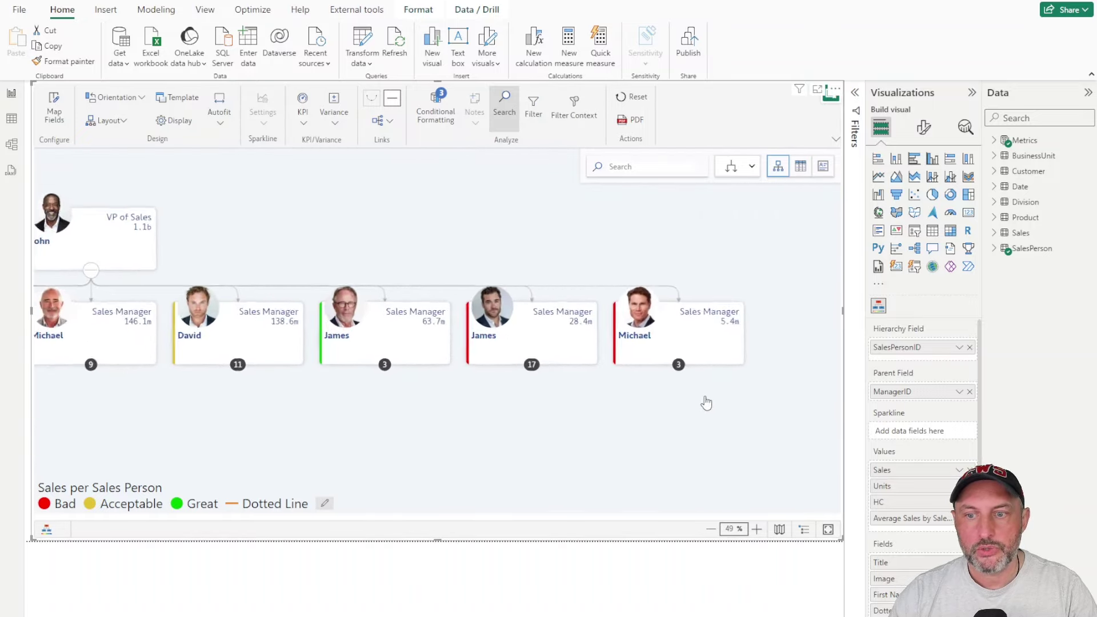
scroll(668, 361, down, 2)
click(661, 348)
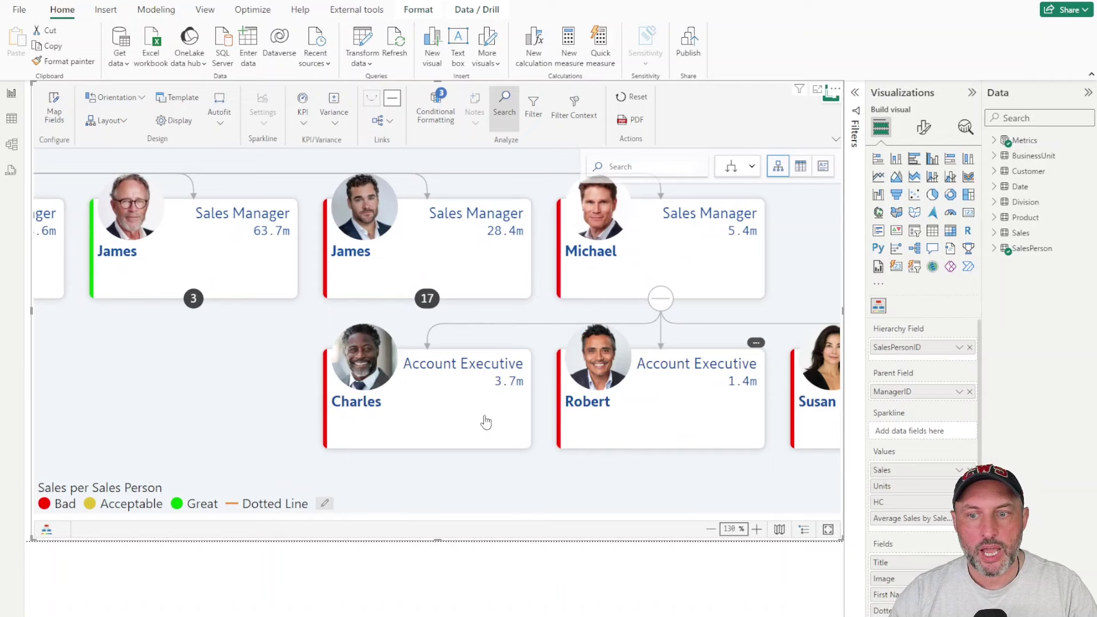
scroll(531, 409, down, 3)
scroll(748, 407, up, 5)
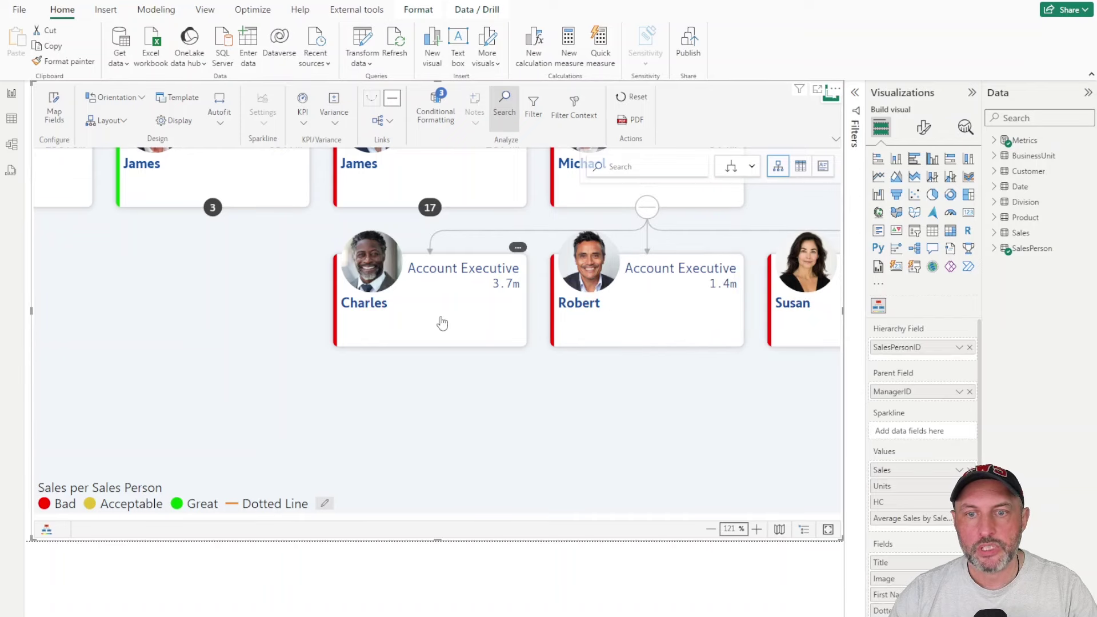
scroll(654, 422, up, 2)
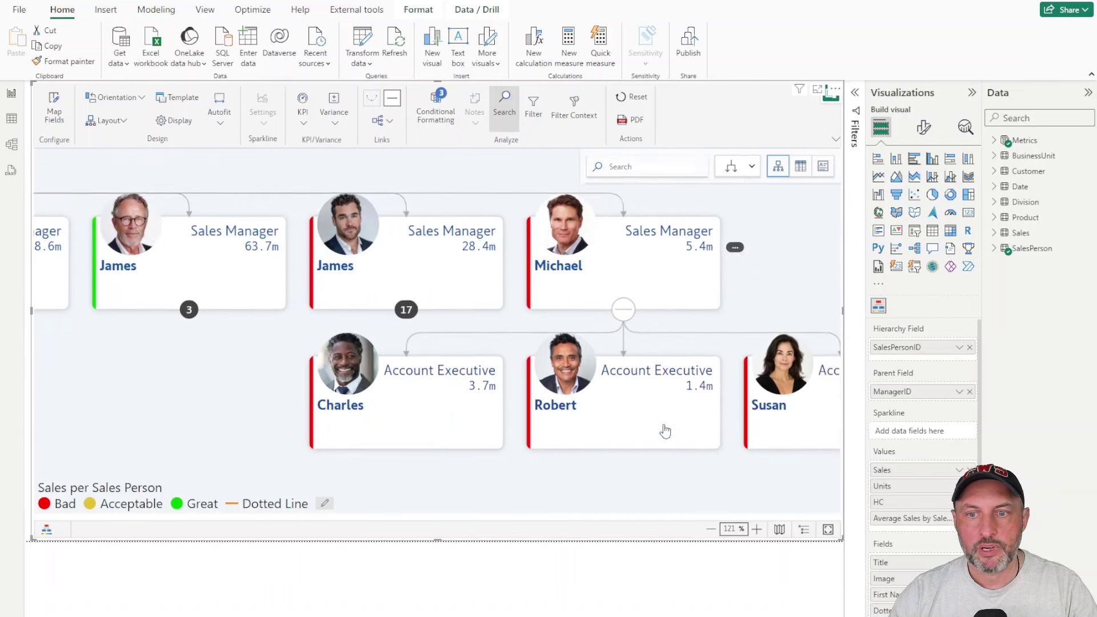
scroll(727, 343, up, 2)
scroll(512, 425, down, 1)
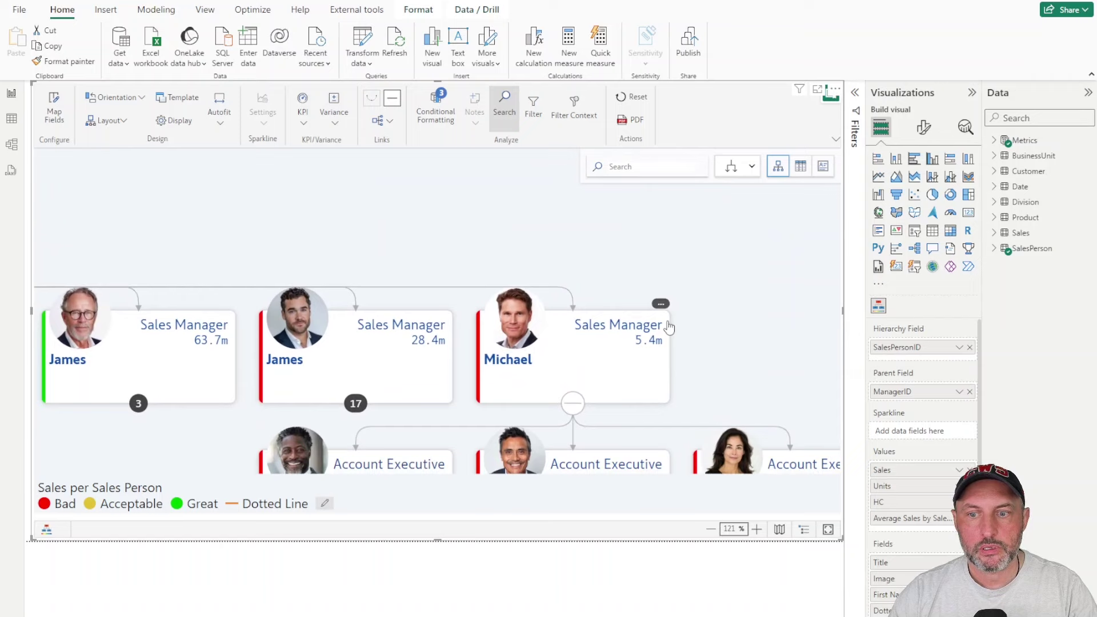
click(679, 319)
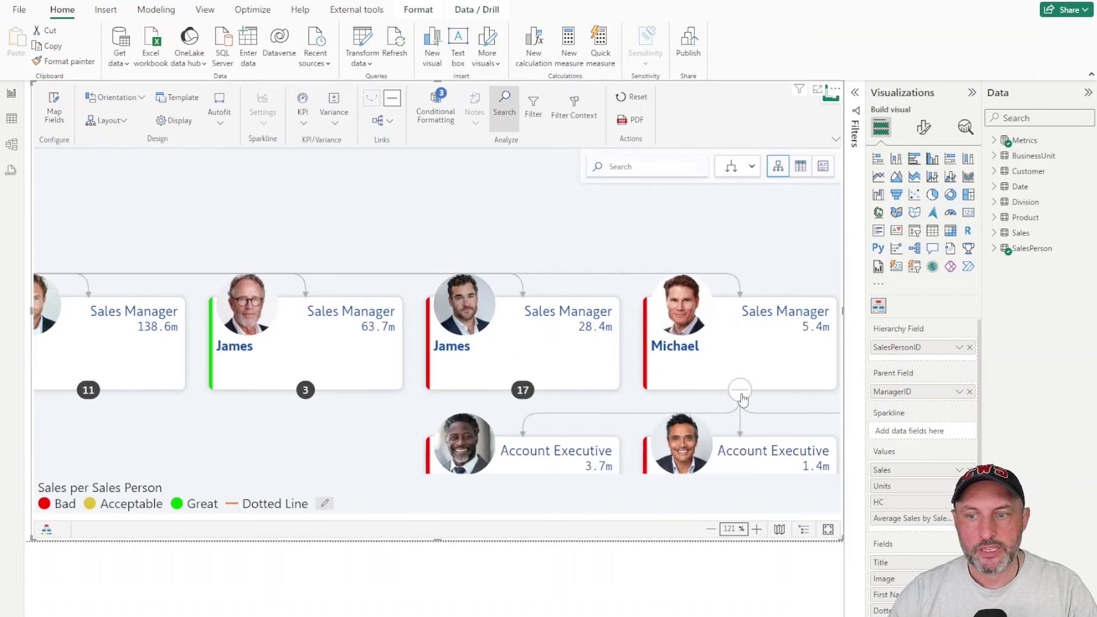
click(739, 390)
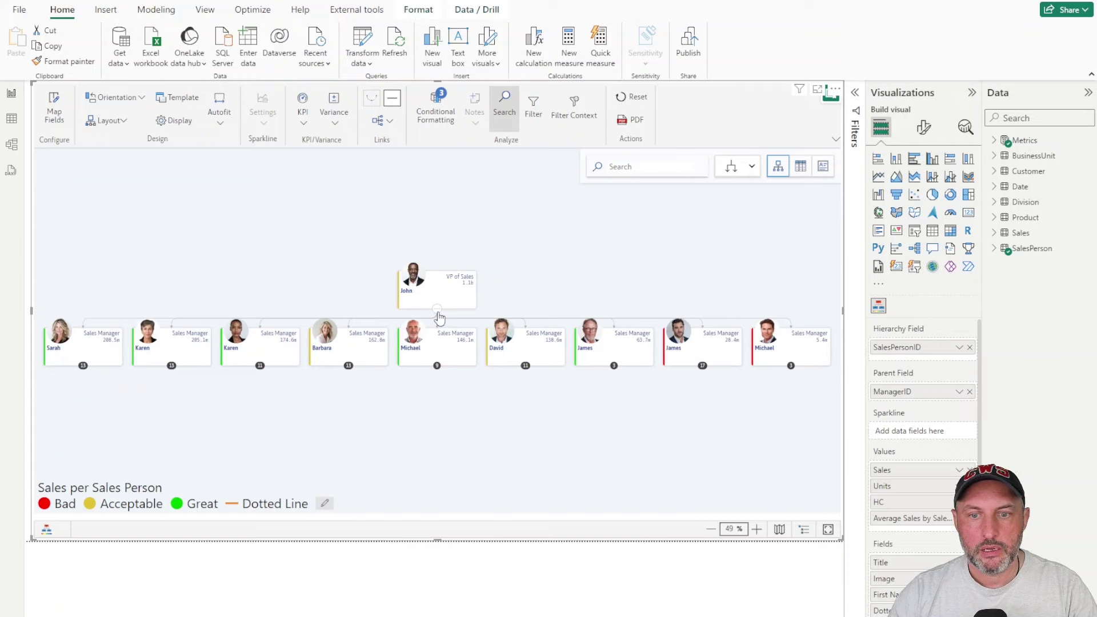
click(437, 313)
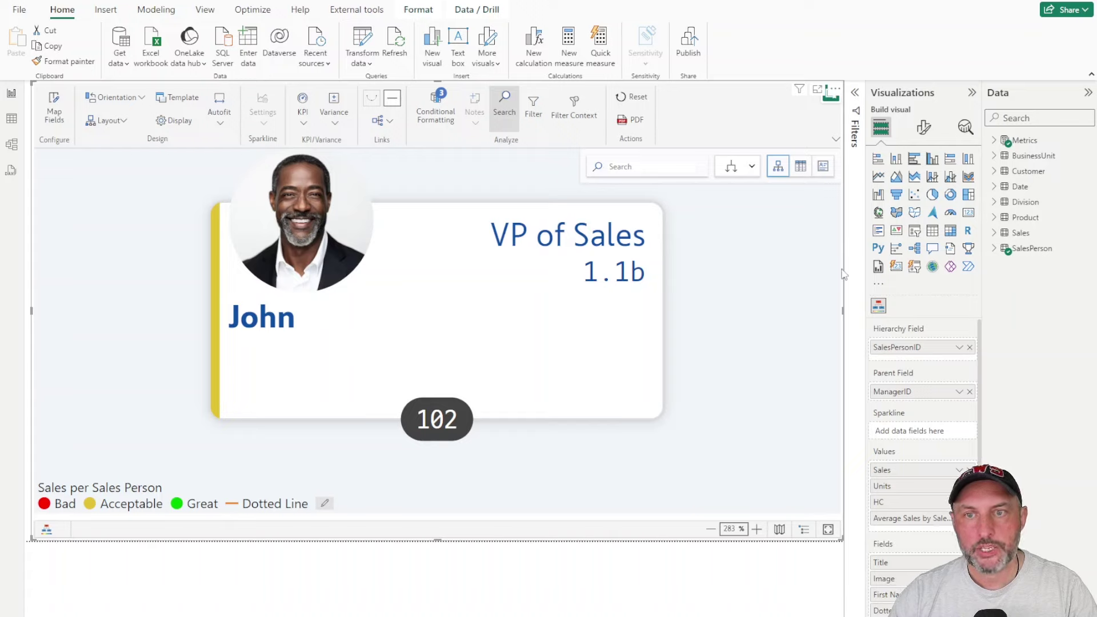
click(994, 140)
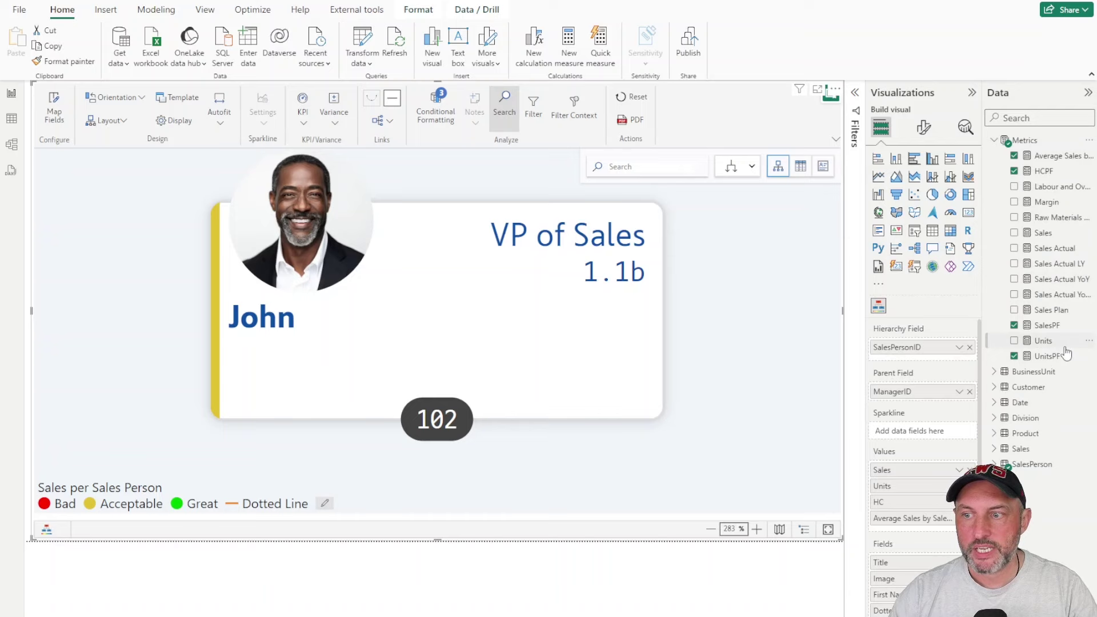
click(1043, 234)
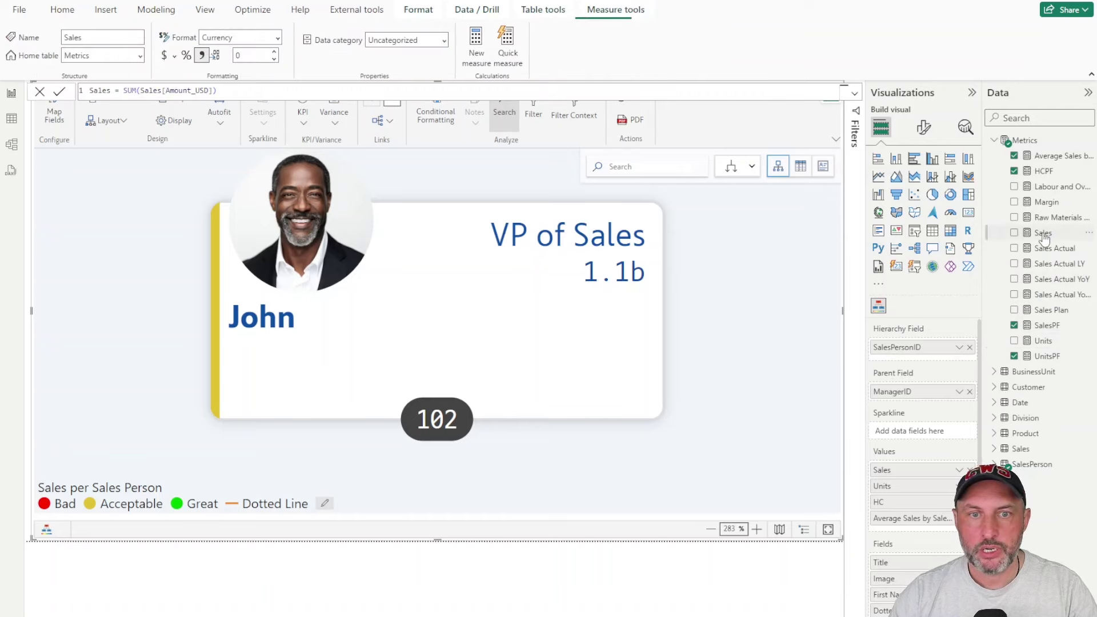
click(312, 92)
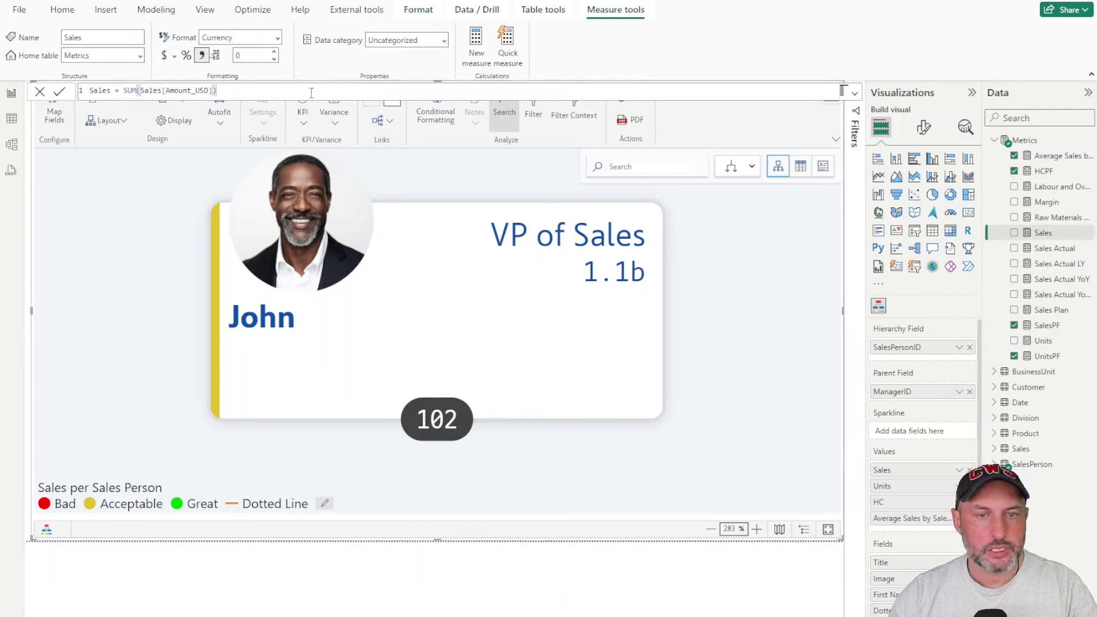
scroll(312, 93, up, 5)
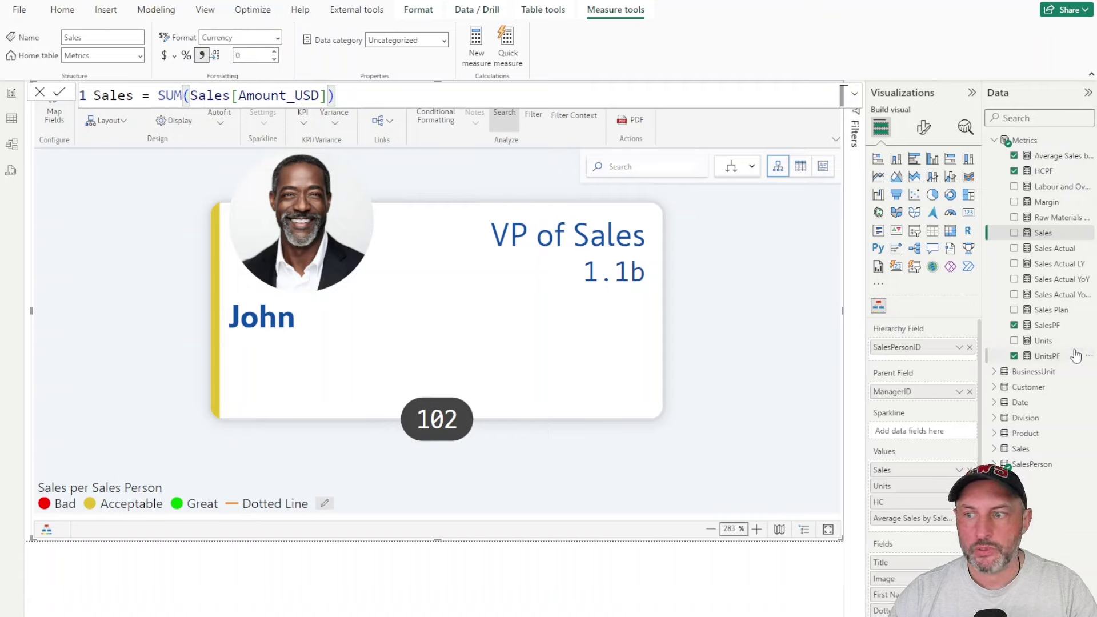
click(1050, 328)
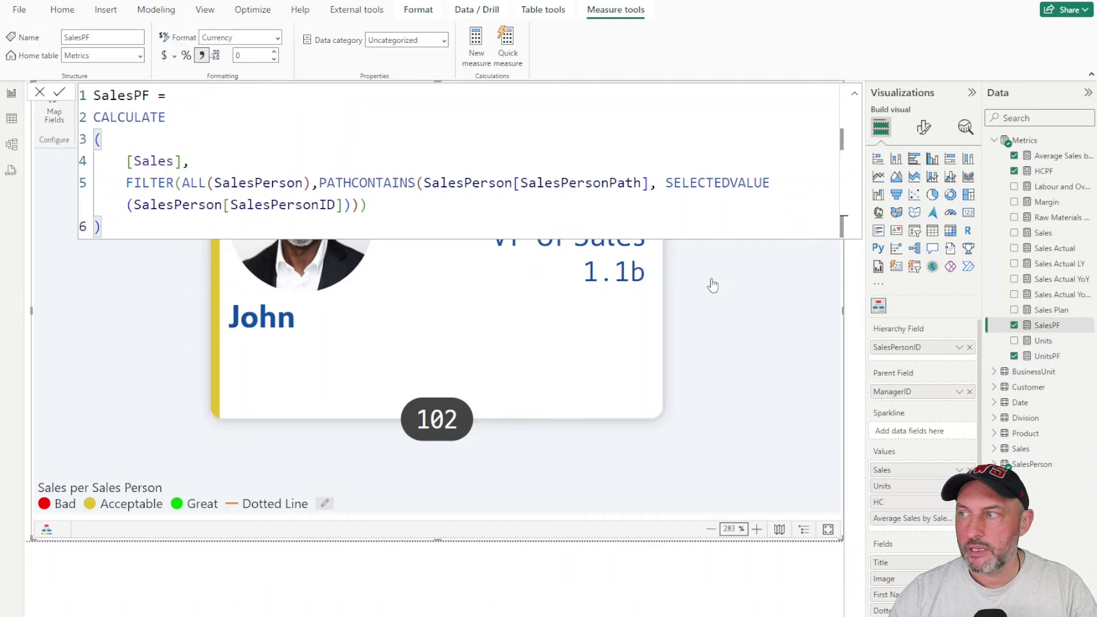
mouse_move(437, 297)
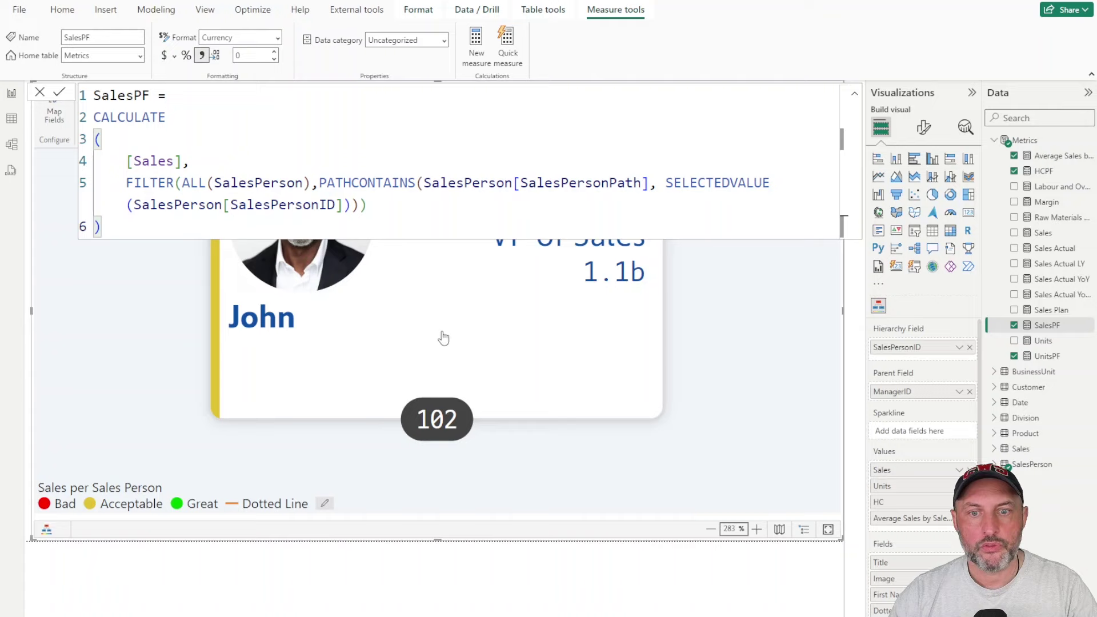
mouse_move(526, 328)
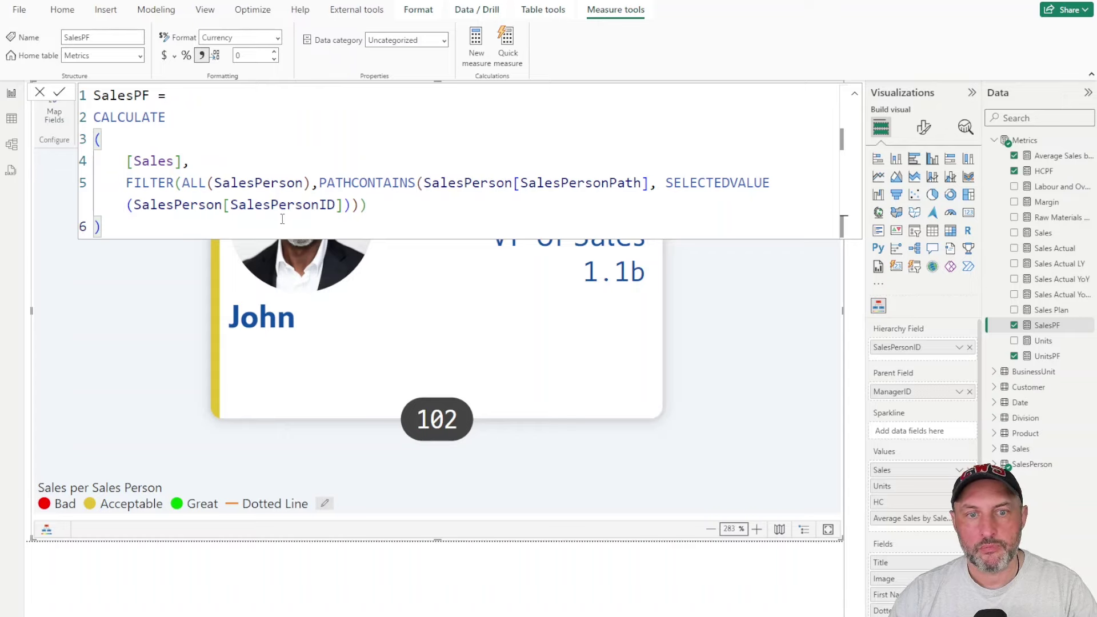
key(Return)
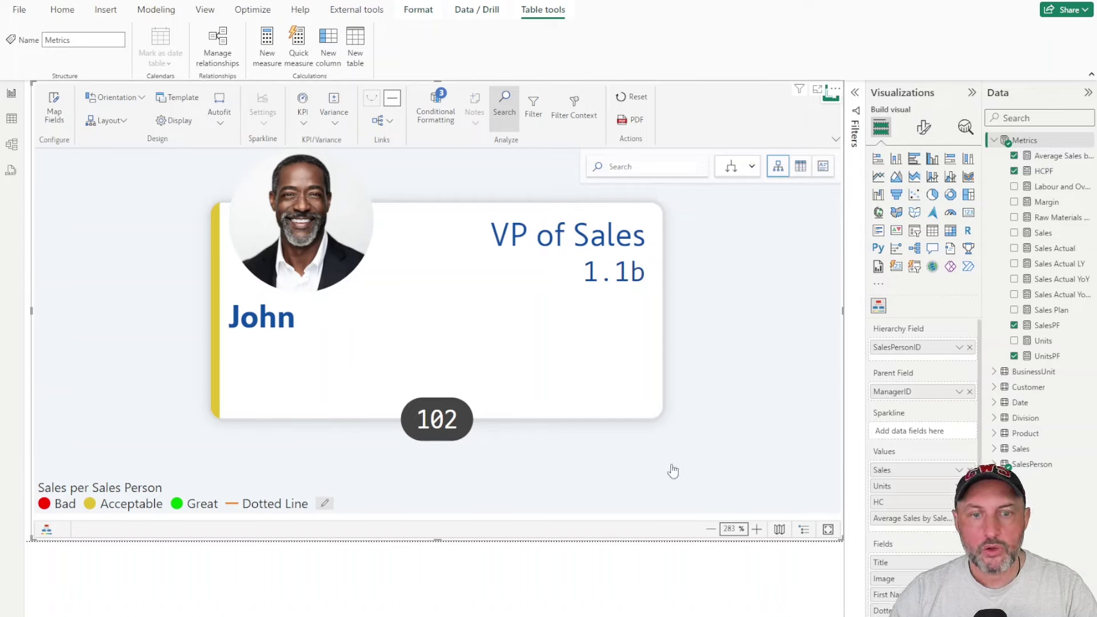
Review the Bad, Acceptable and Great border colour rules, then expand John's 102 reports
click(436, 109)
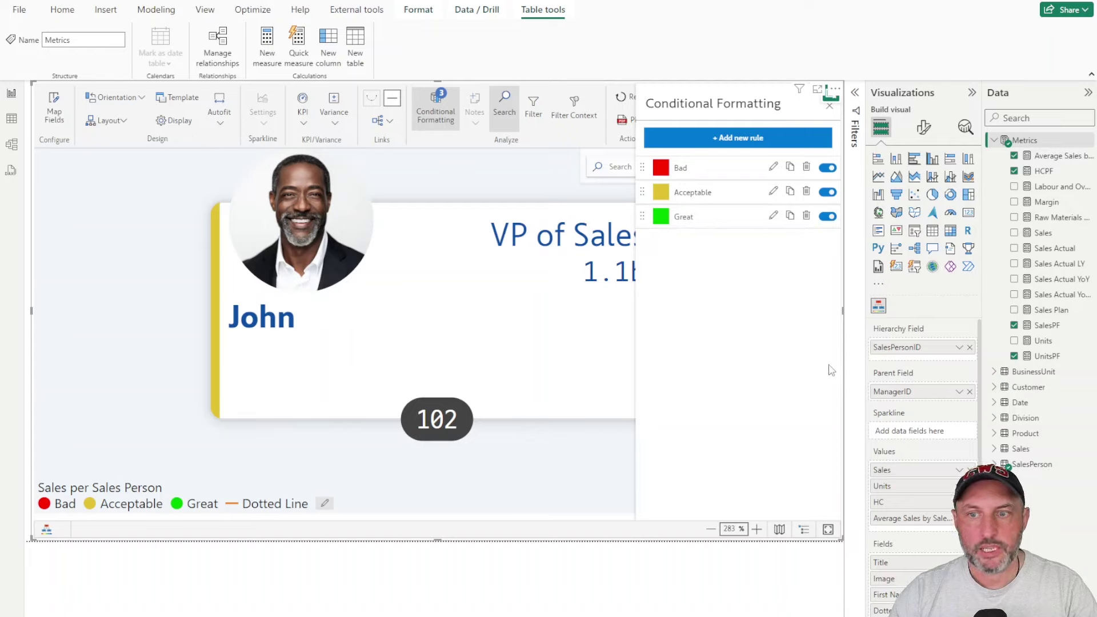
click(773, 166)
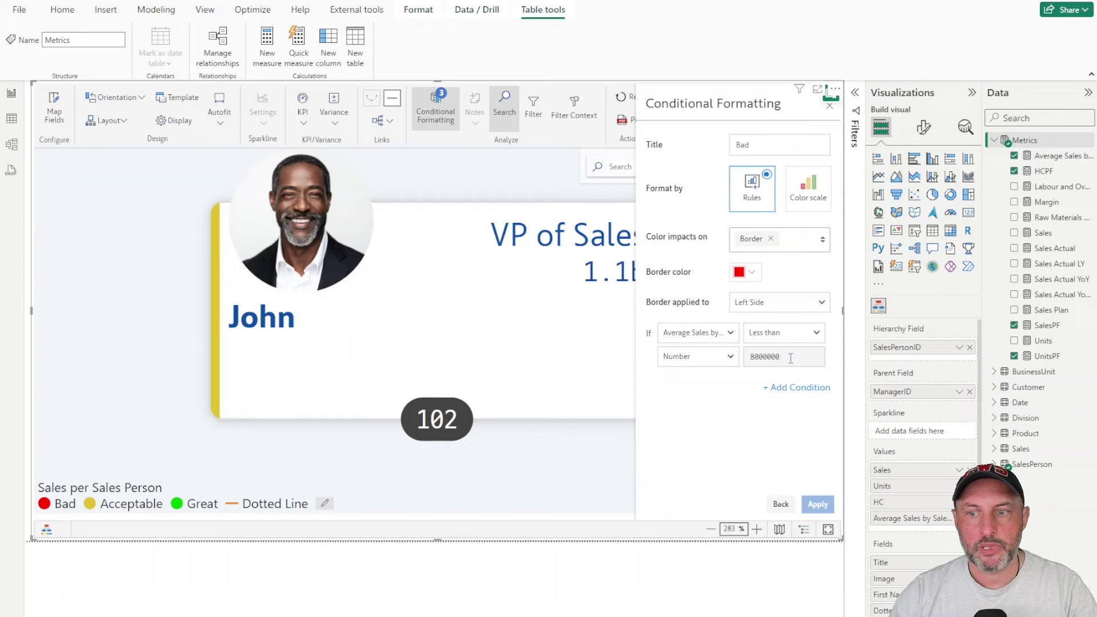
click(780, 503)
click(774, 190)
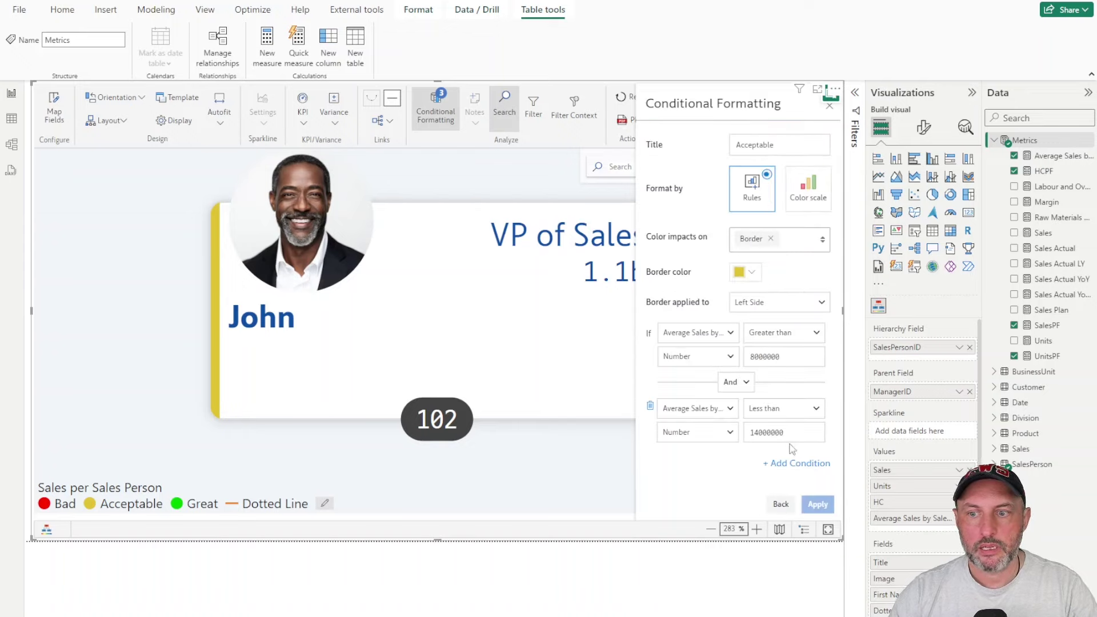
click(780, 504)
click(774, 216)
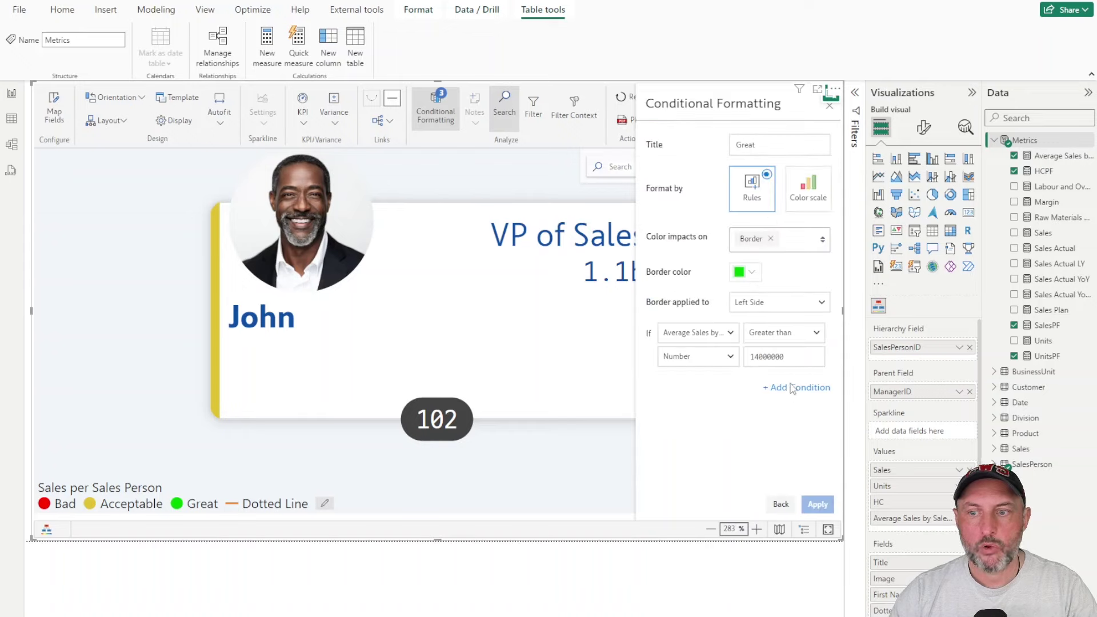
click(780, 504)
click(829, 106)
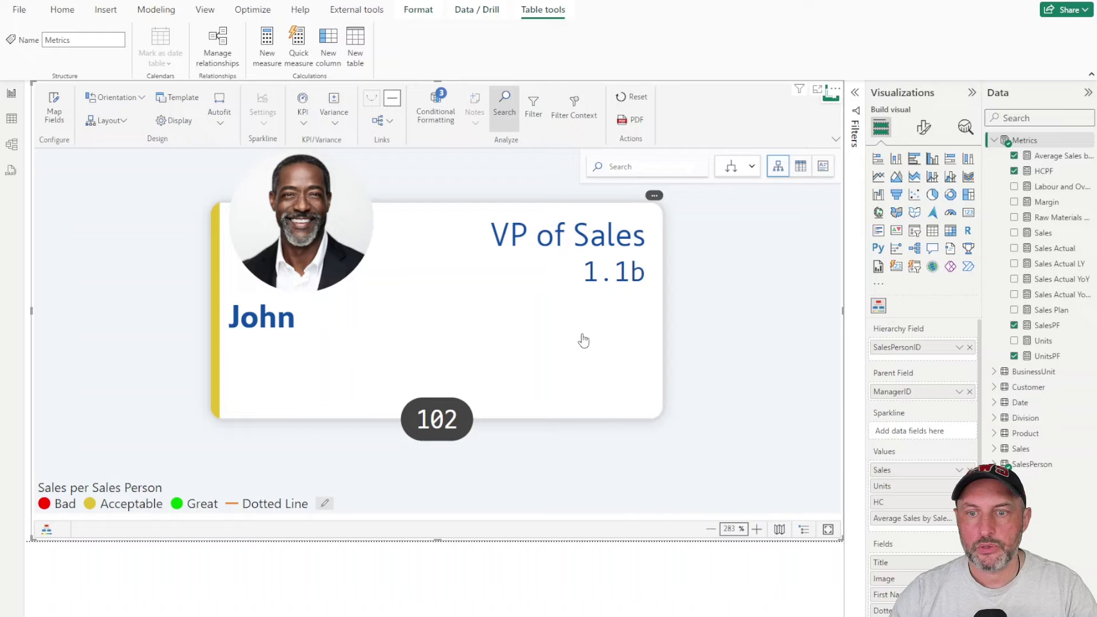
click(453, 419)
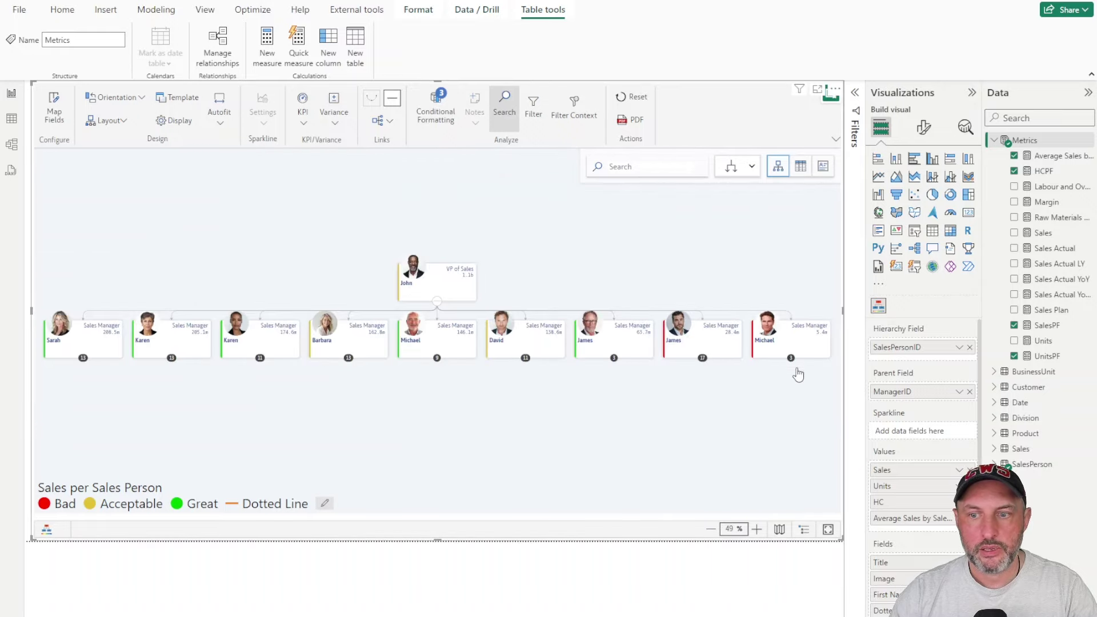
scroll(350, 399, up, 5)
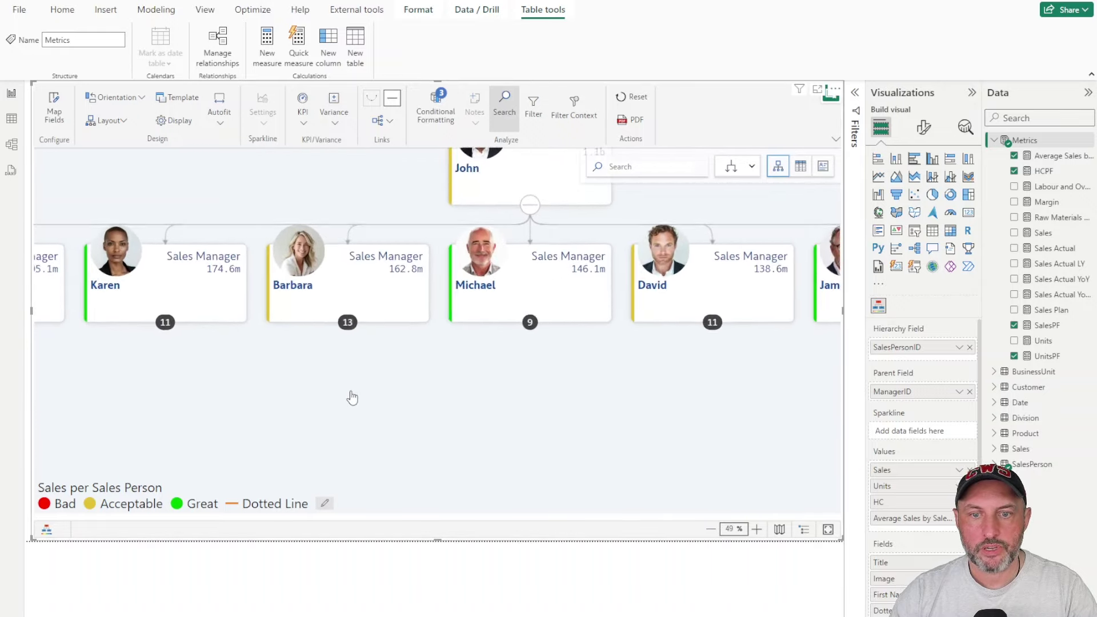
mouse_move(420, 240)
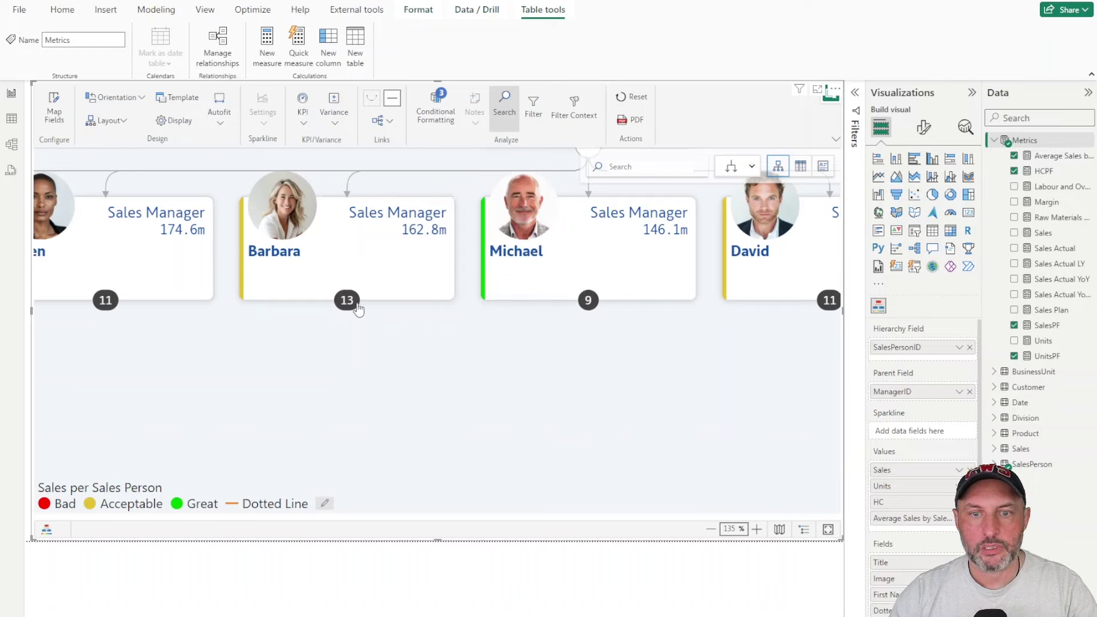
mouse_move(422, 297)
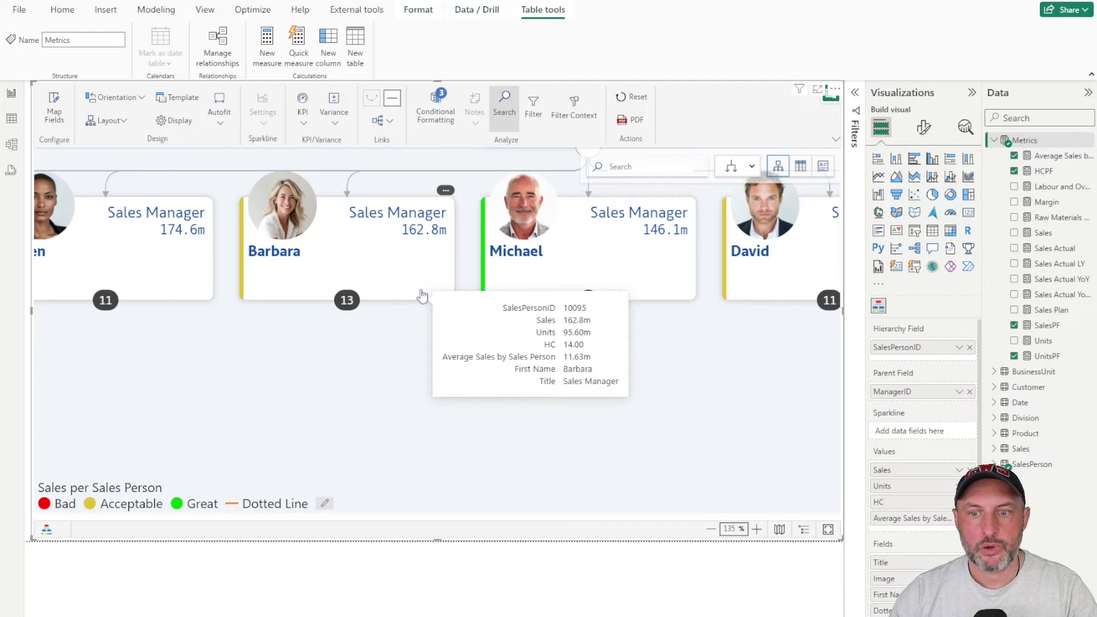
click(345, 301)
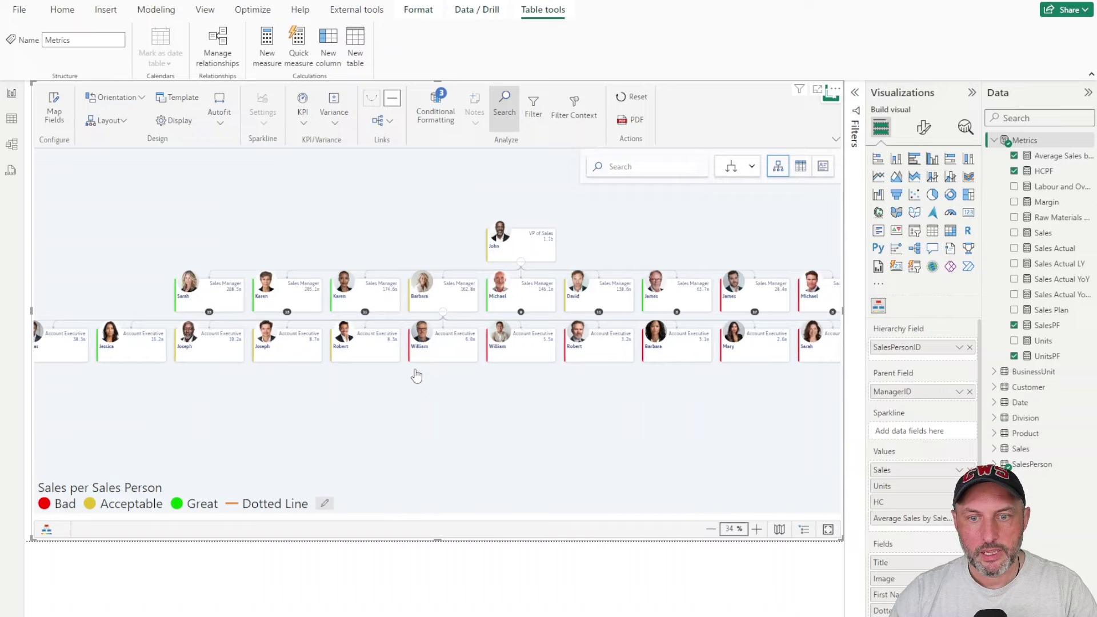
scroll(416, 374, up, 5)
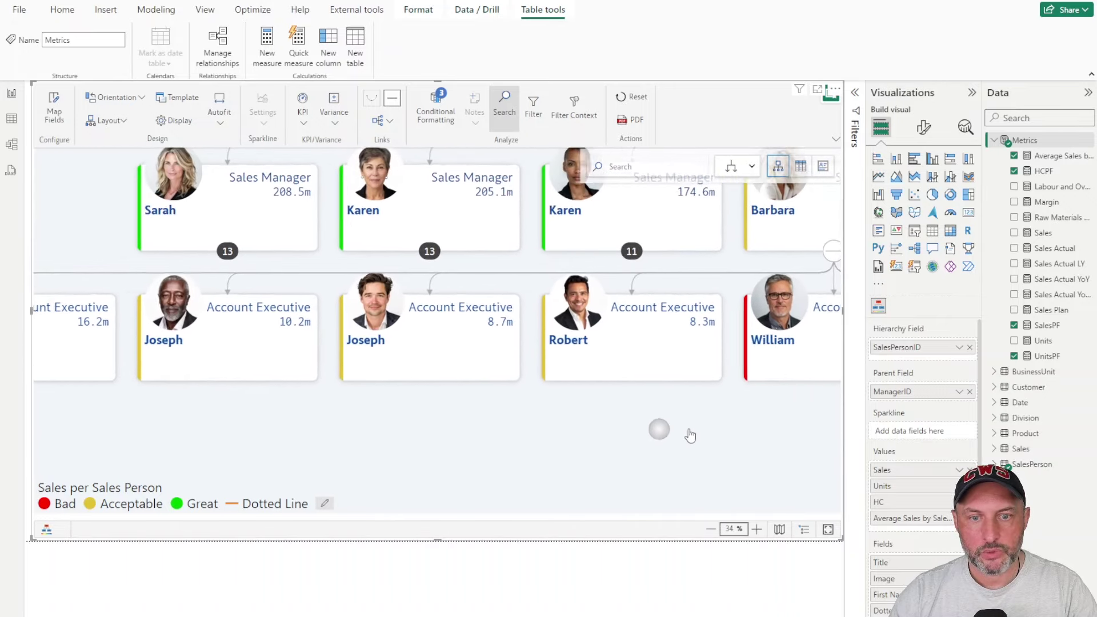
drag(689, 435, 749, 426)
drag(682, 421, 577, 436)
click(384, 323)
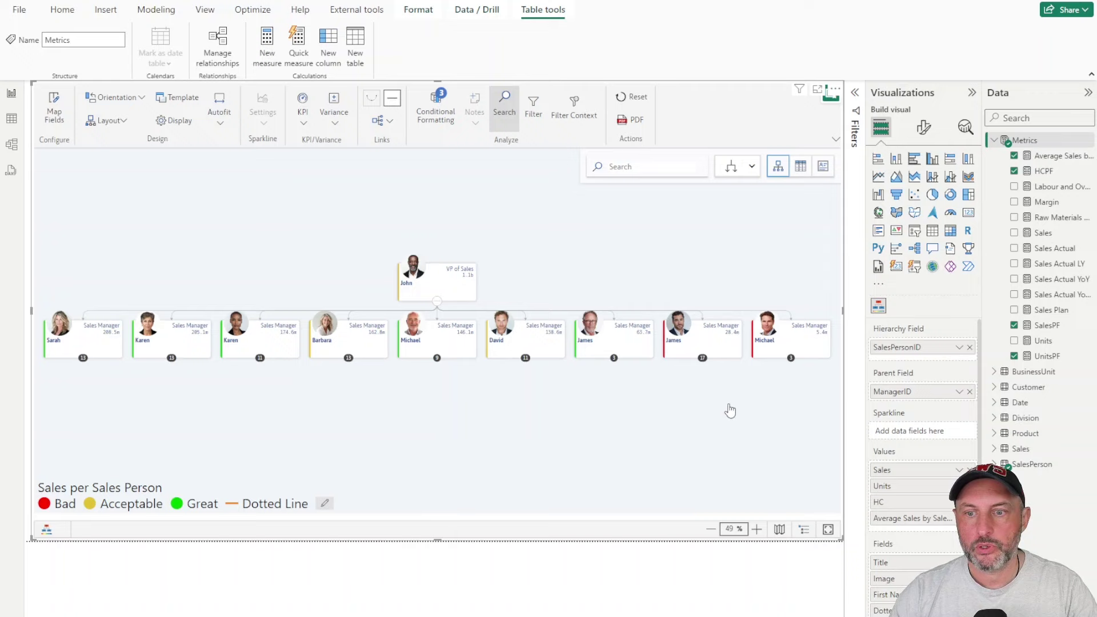
Zoom in and expand James's (63.7m) 3 badge, then check Charles's tooltip
scroll(631, 407, up, 1)
scroll(629, 394, up, 4)
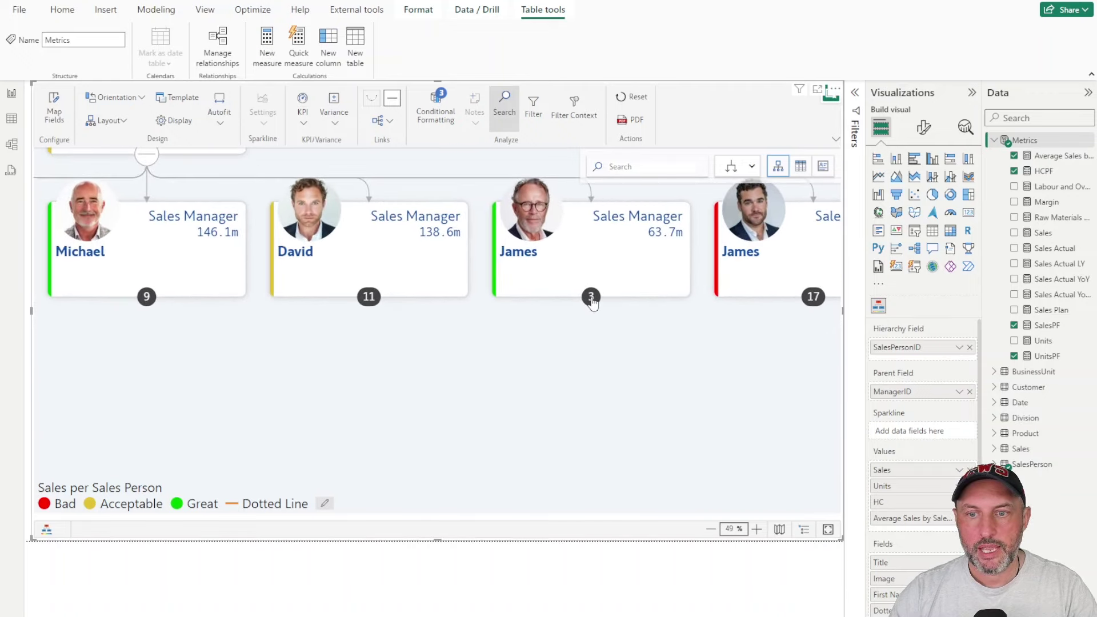
scroll(590, 295, up, 3)
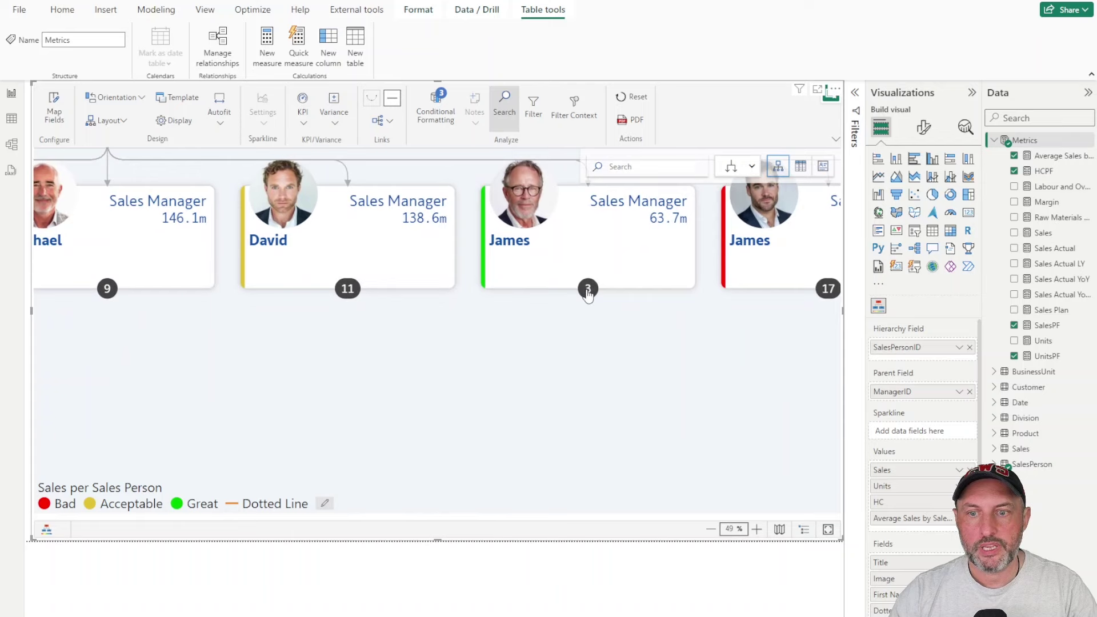
click(588, 290)
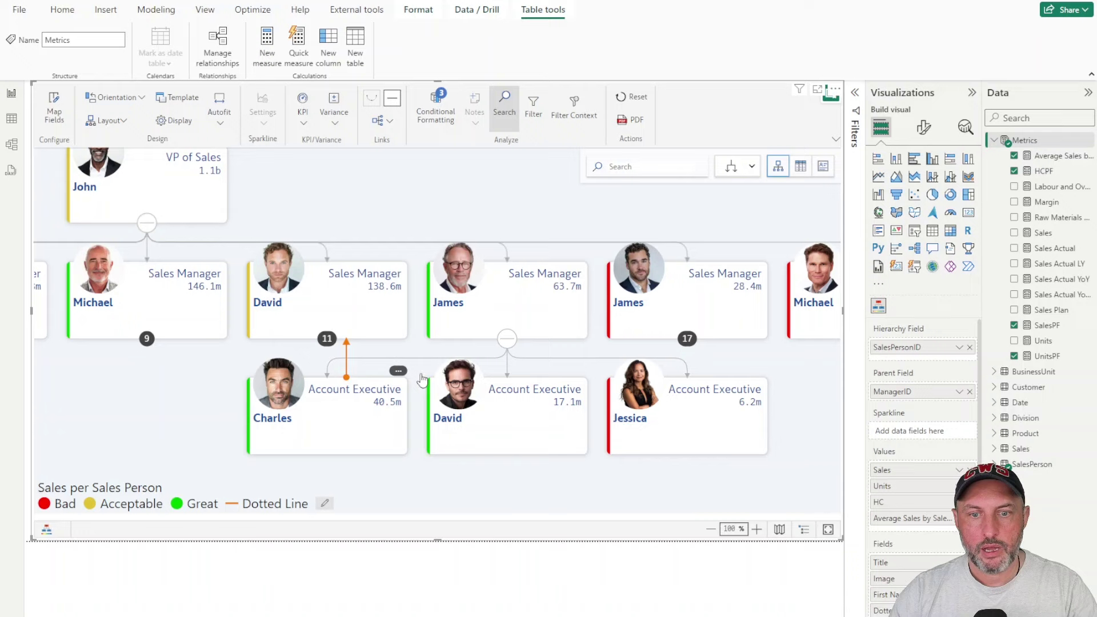
mouse_move(347, 394)
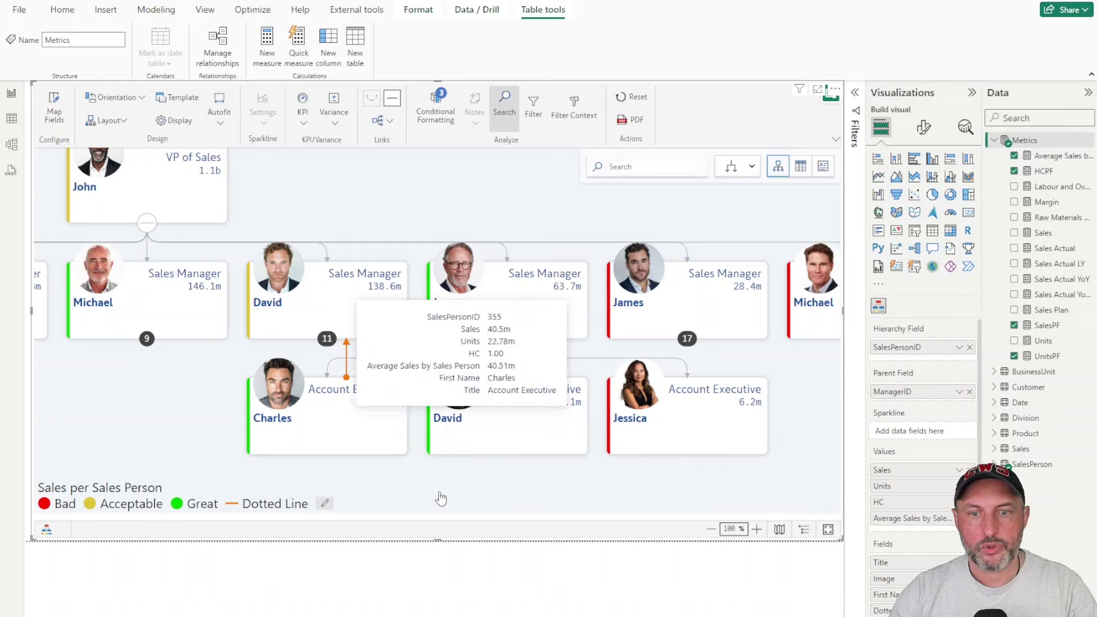